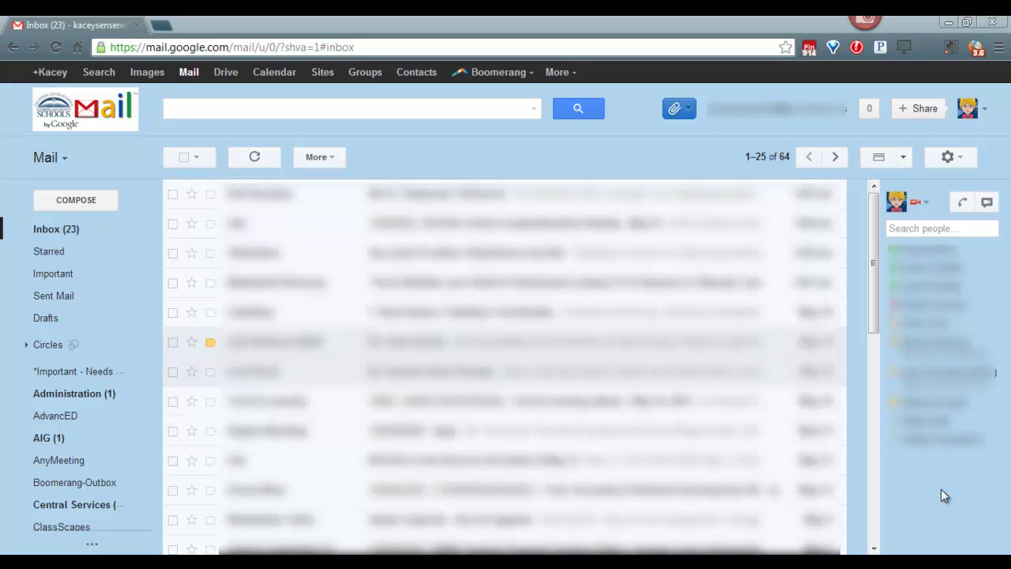
Step: Open Gmail's More menu in the Google bar to list the other Google apps
left_click(562, 75)
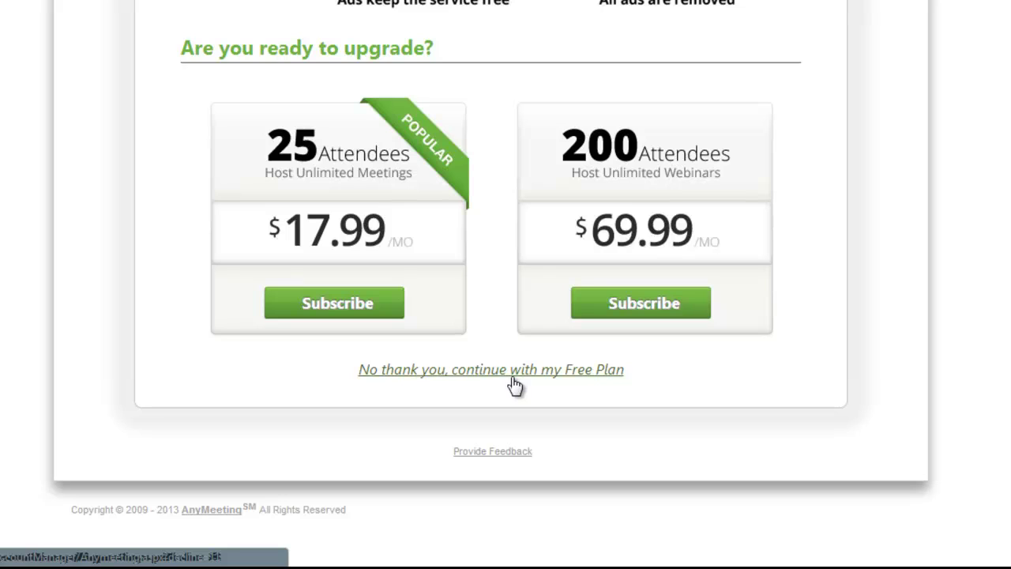
Step: Turn down the $17.99/$69.99 Pro upgrade and stay on the Free Plan
left_click(515, 386)
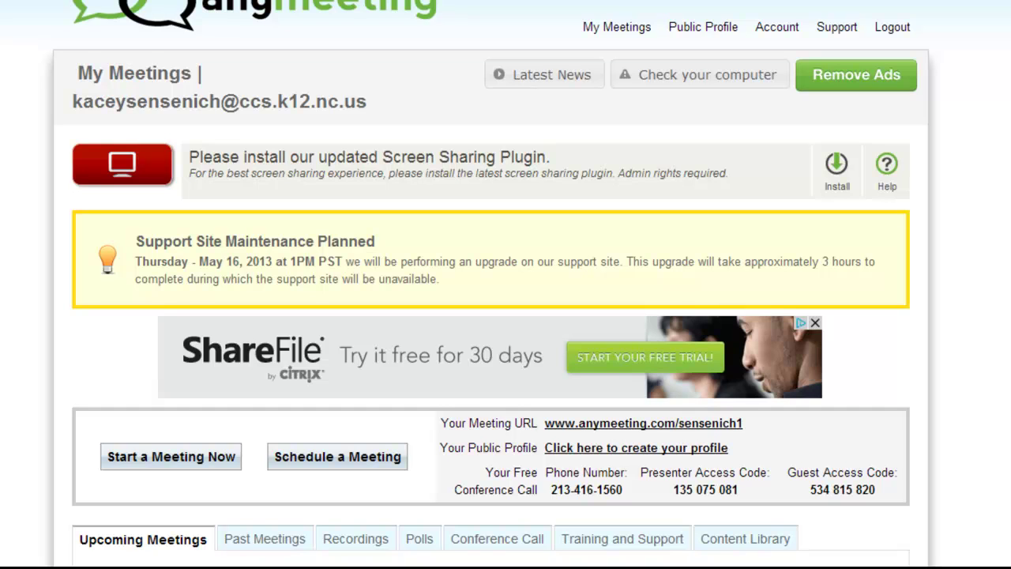
Step: Scroll down the My Meetings dashboard and choose Start a Meeting Now
scroll(506, 315, "down", 3)
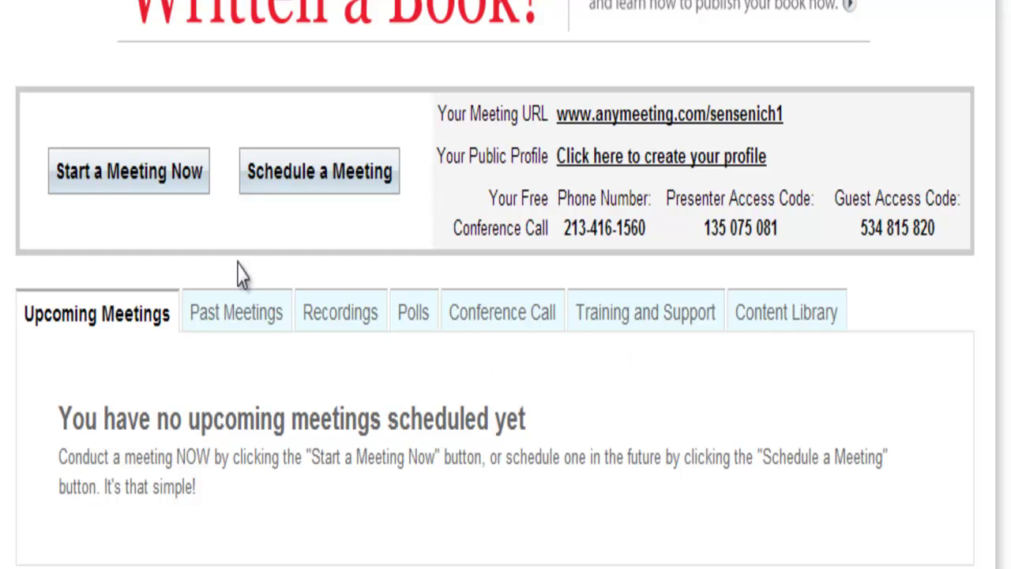
left_click(163, 196)
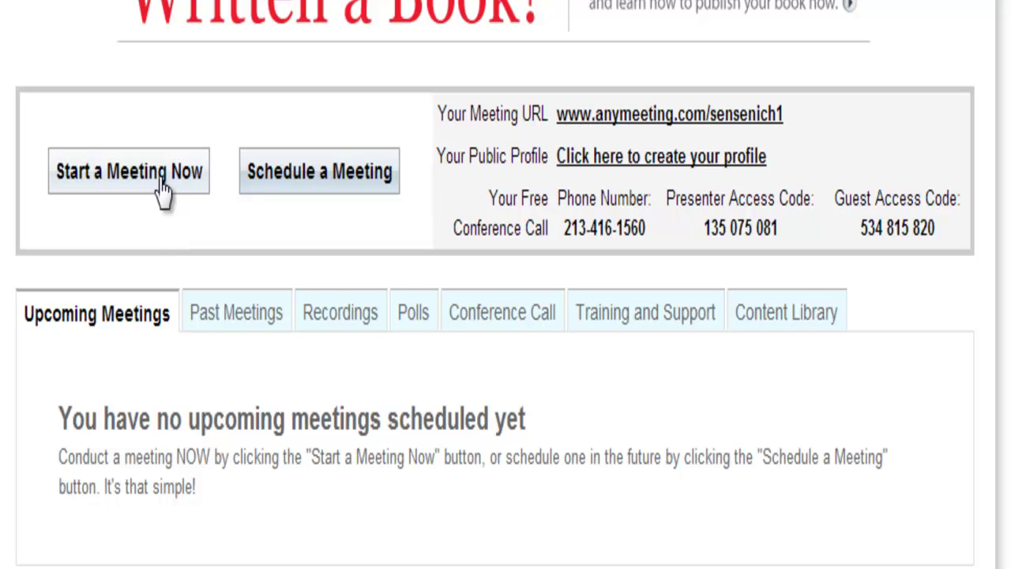
Step: Title the new meeting 'Tutorial Demo' and bring up the Google Contacts invitee picker
left_click(163, 193)
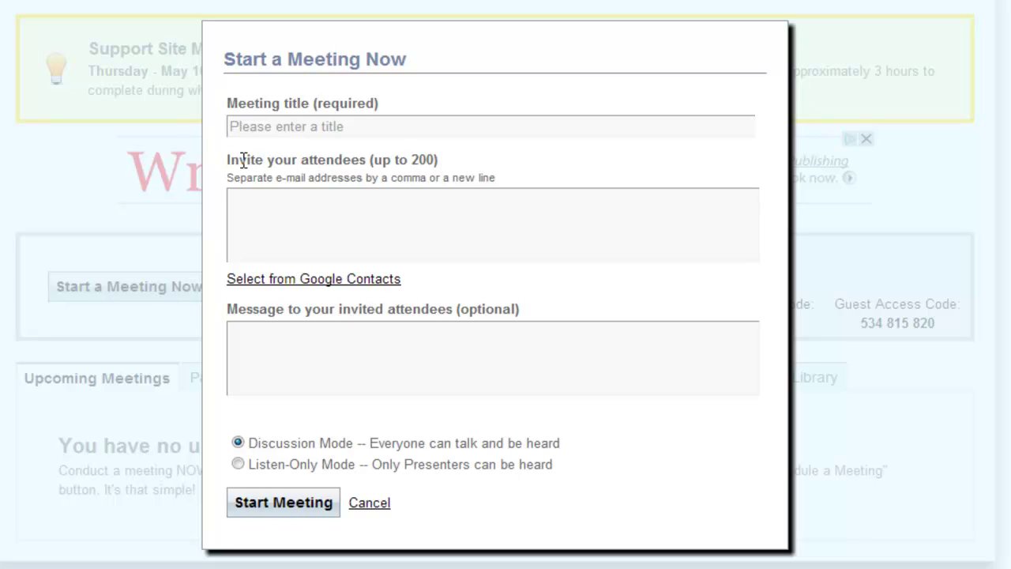
left_click(268, 132)
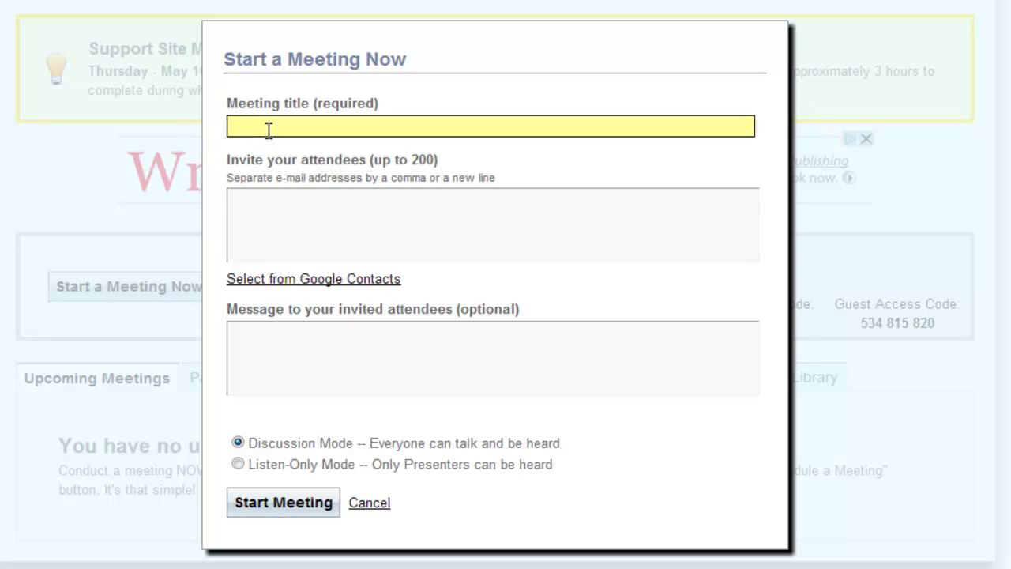
type("Tutorial Demo")
left_click(481, 212)
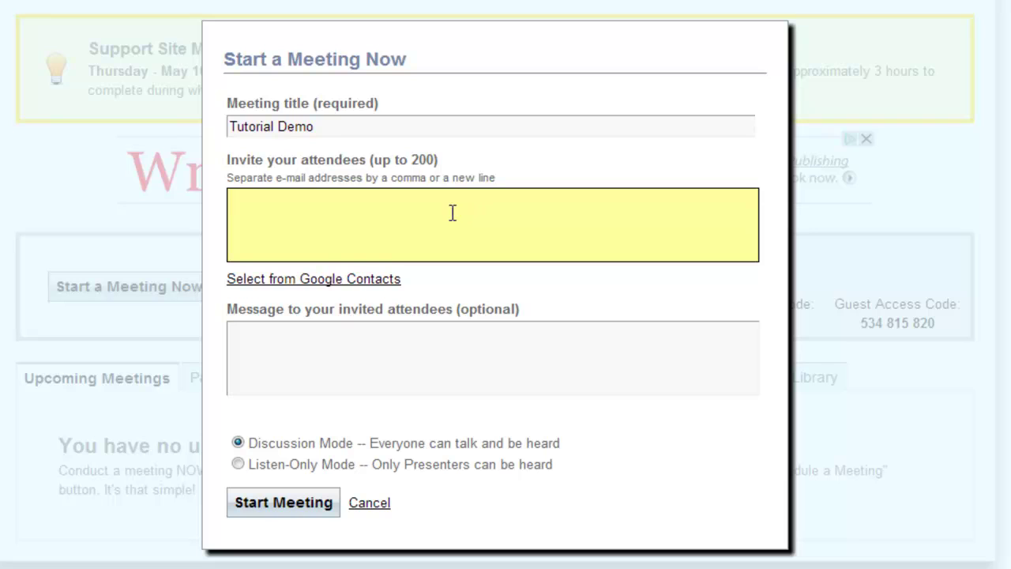
left_click(353, 279)
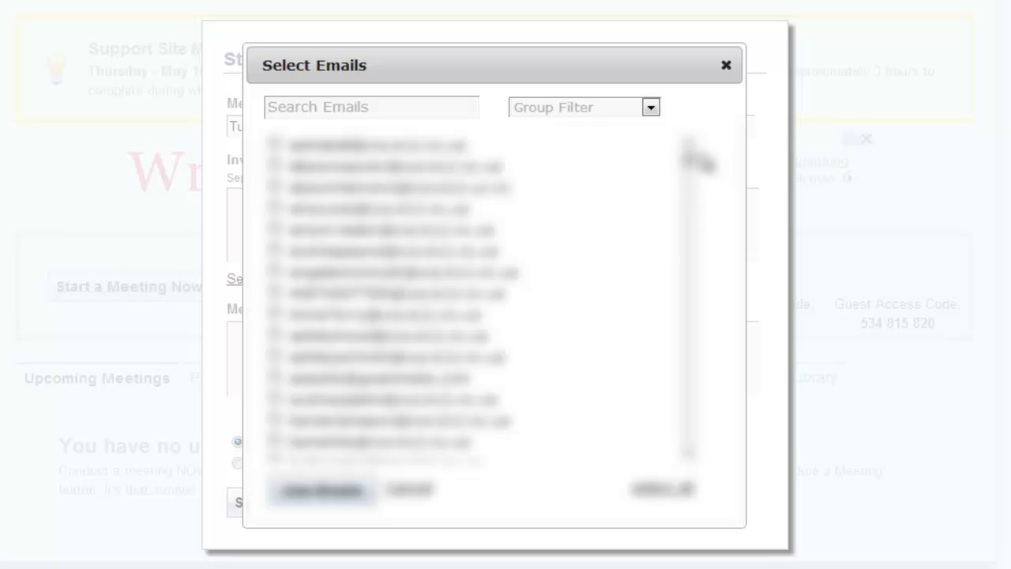
Step: Close the Select Emails contacts picker without selecting any invitees
mouse_move(692, 161)
left_mouse_down()
mouse_move(695, 226)
mouse_move(691, 157)
left_mouse_up()
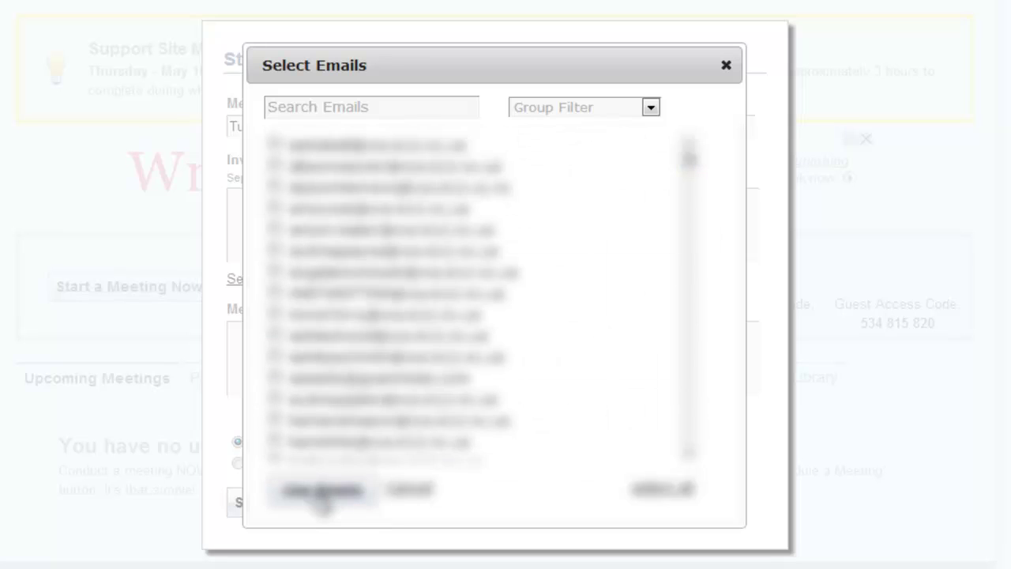
left_click(725, 67)
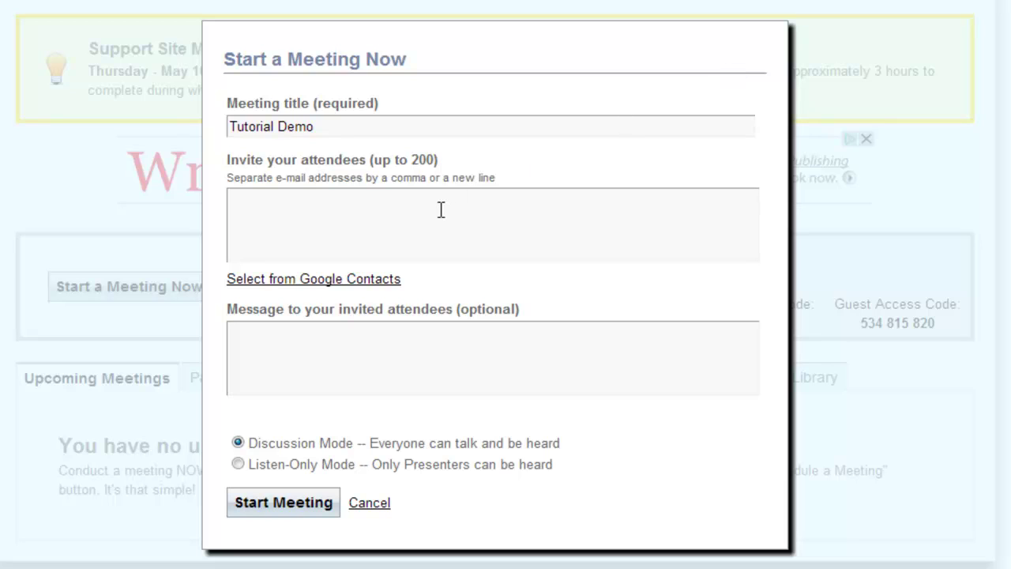
Step: Enter three attendee Gmail addresses in the invite box, one per line
left_click(441, 210)
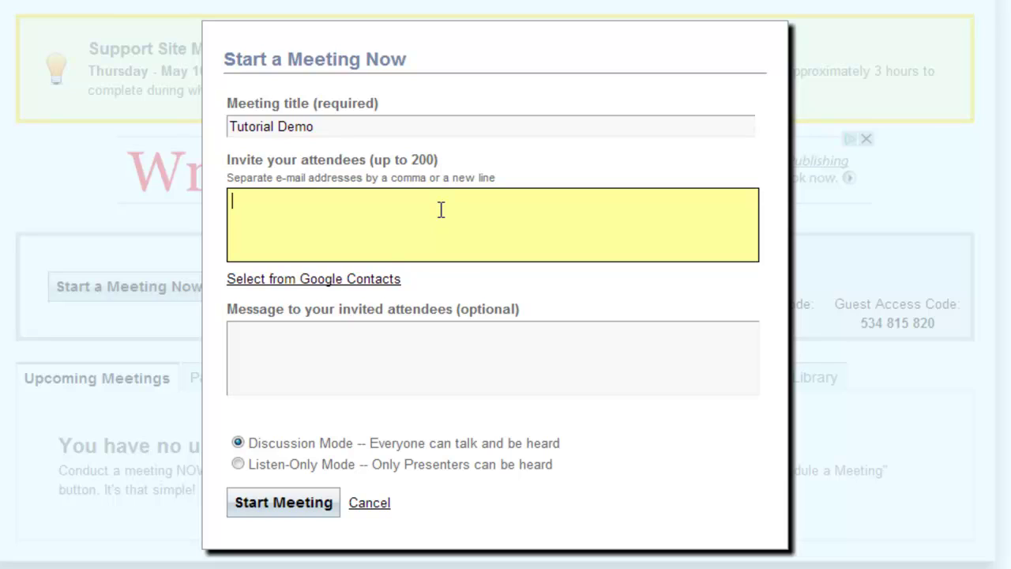
key("Return")
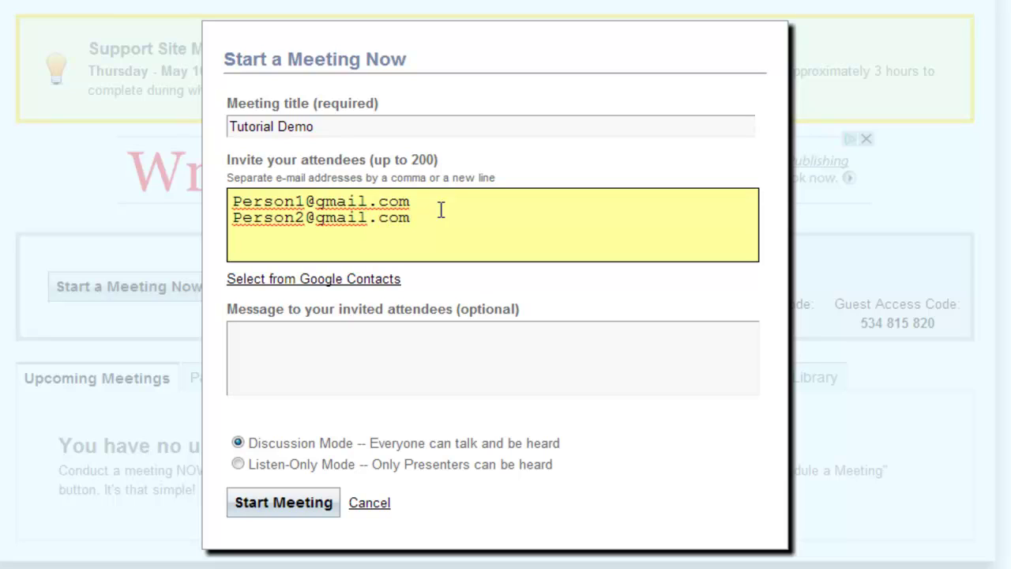
key("Return")
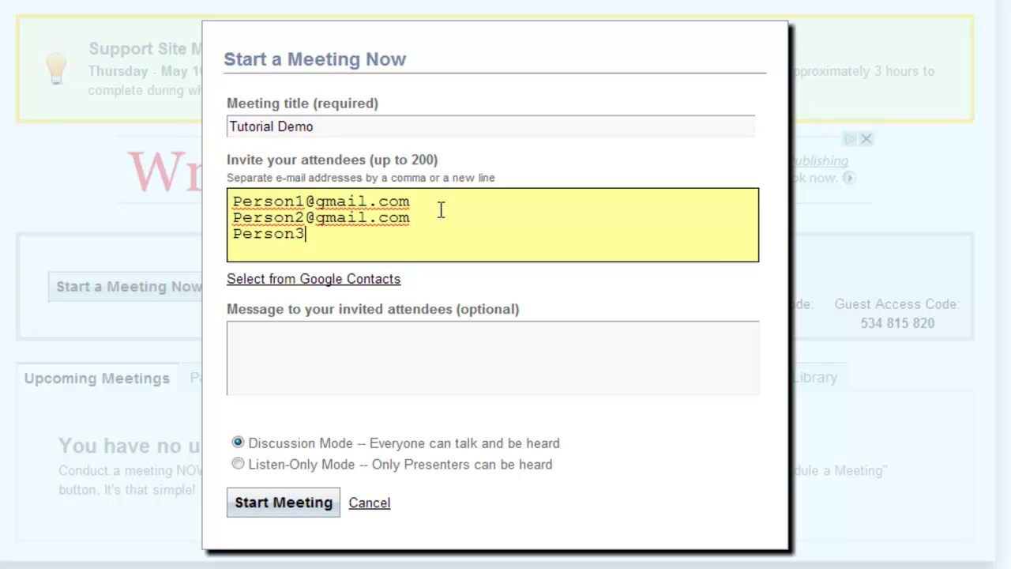
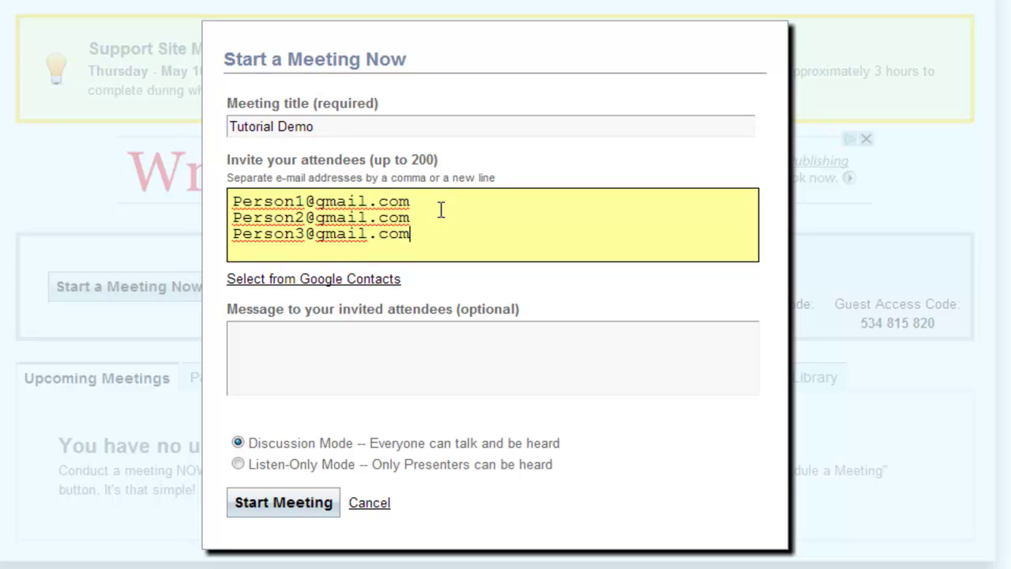
Step: Write the message 'Morning,' then 'Today was are meeting to discuss our roll out plan.'
left_click(446, 363)
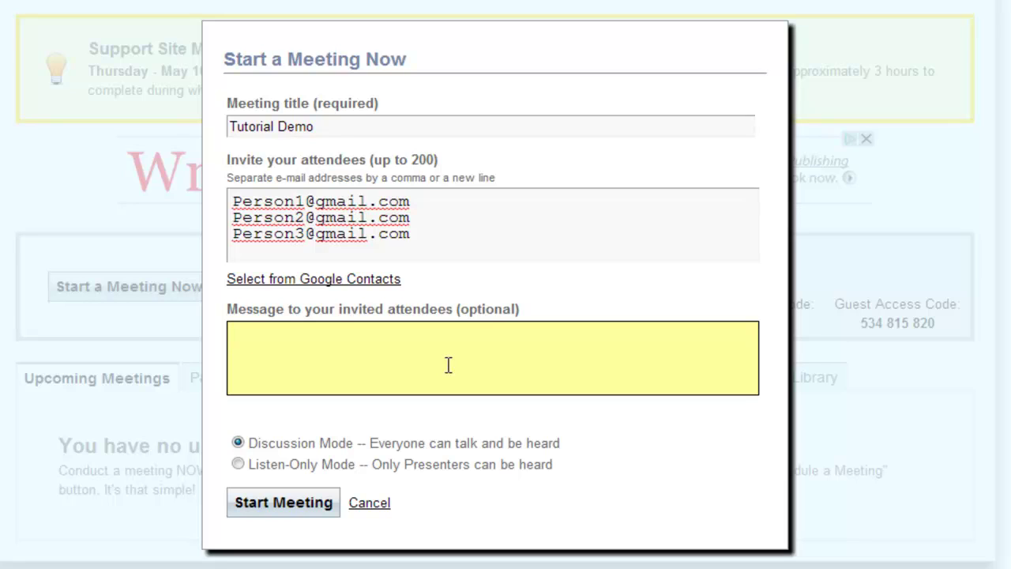
type("Morning,")
key("Return")
type("Today was ")
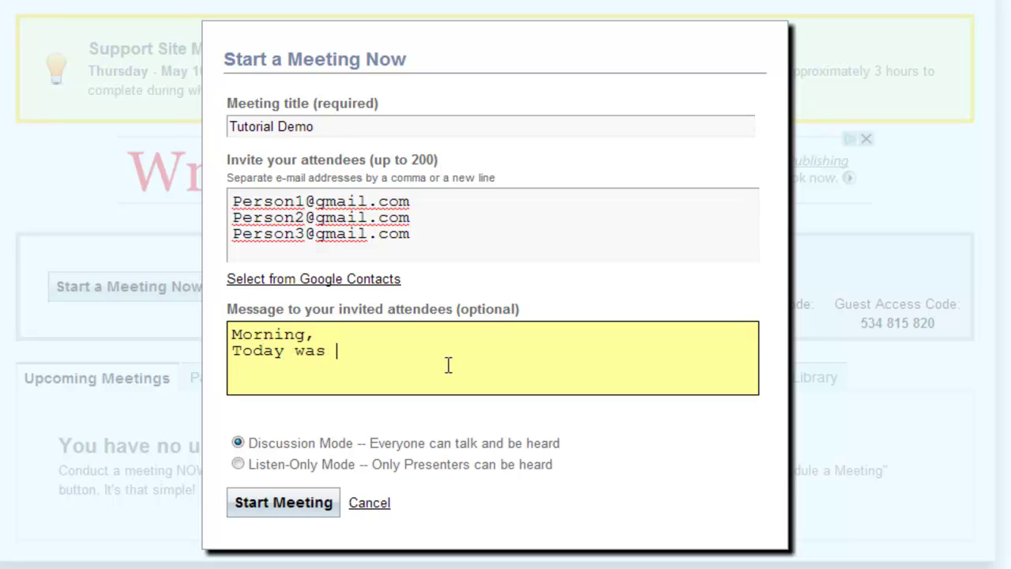
type("are meeting to")
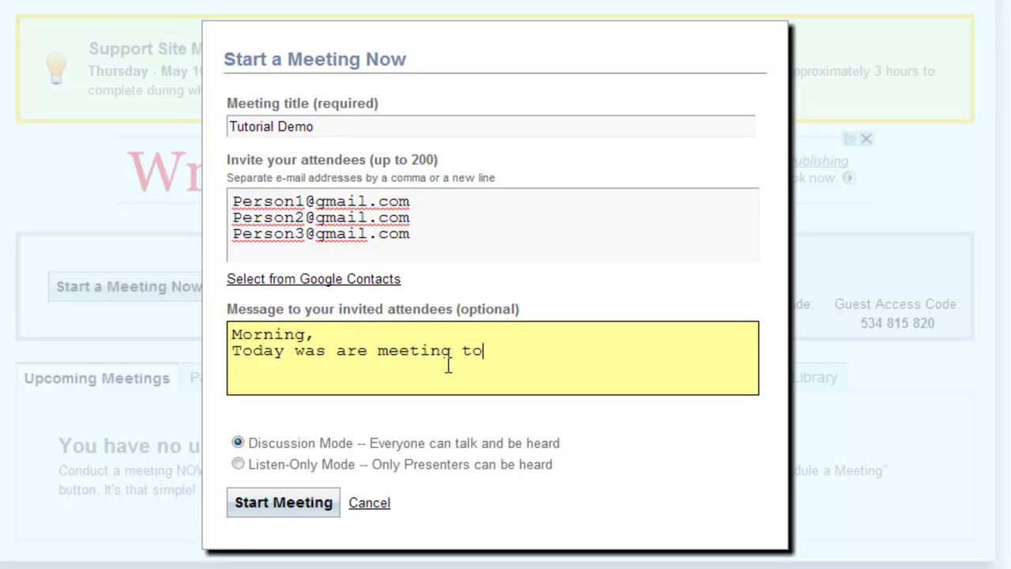
type(" dis")
type("our ")
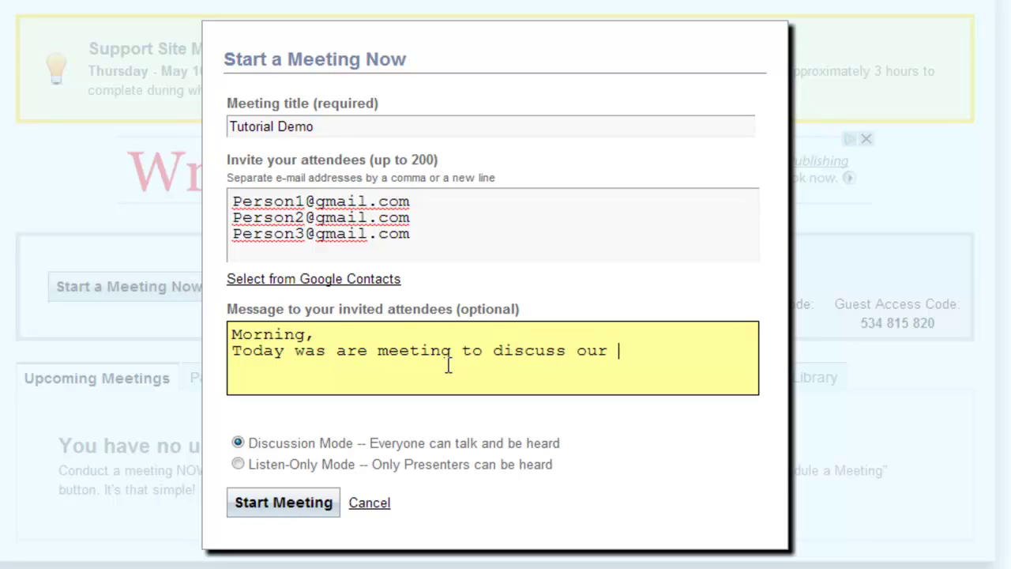
type("roll out plan.")
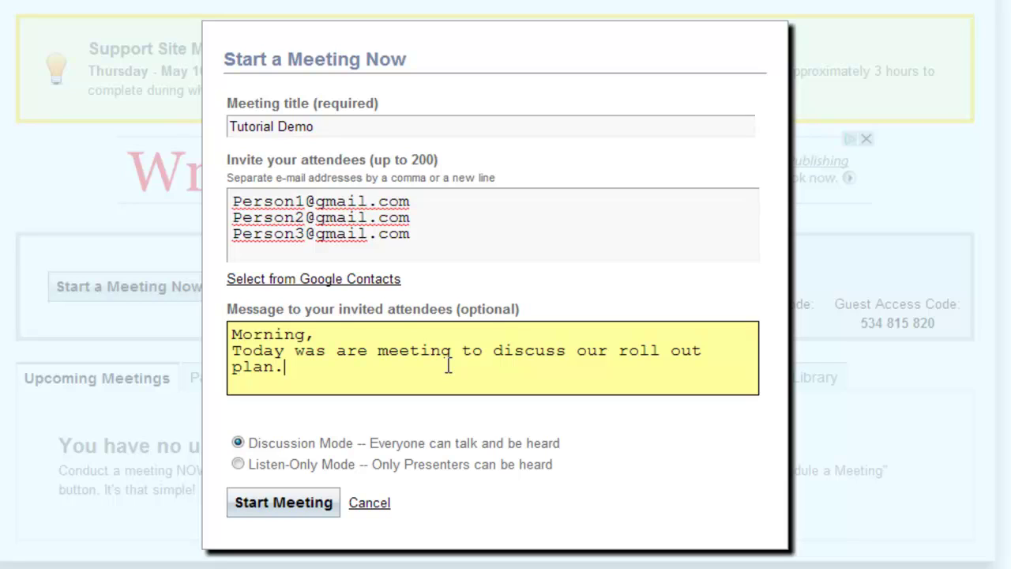
Step: Start the Tutorial Demo meeting, allowing Flash camera and microphone access
left_click(290, 512)
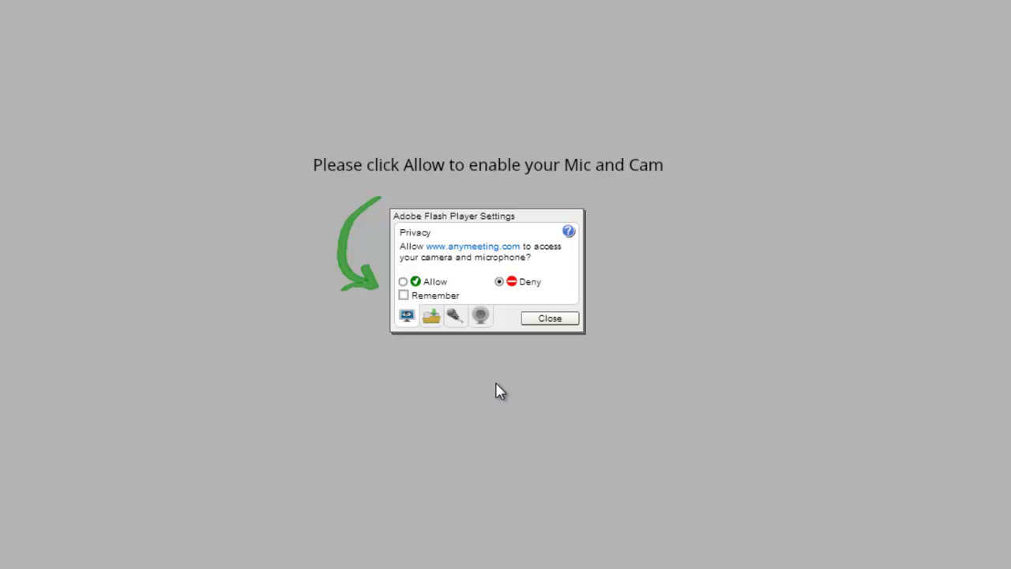
left_click(403, 281)
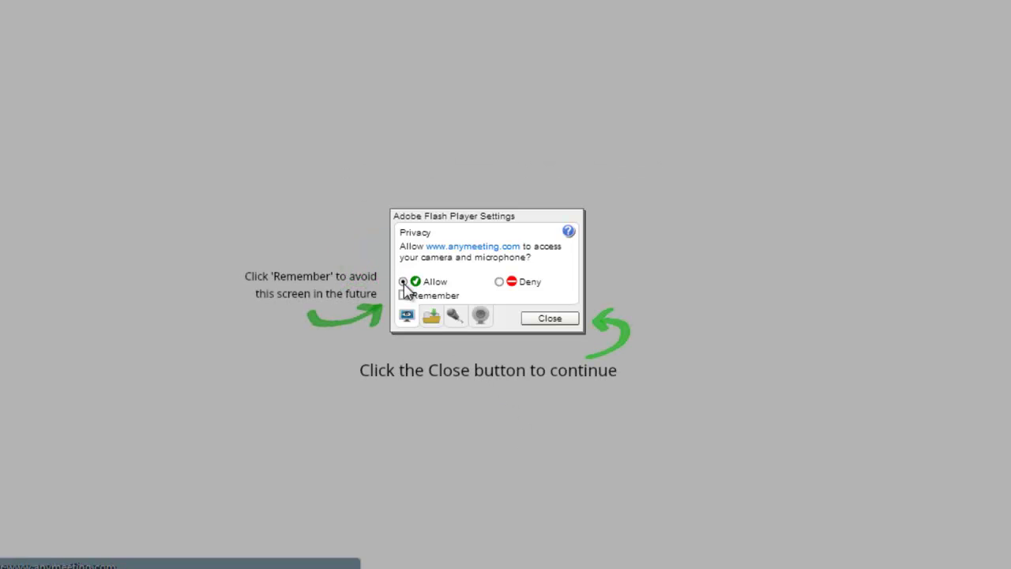
left_click(568, 318)
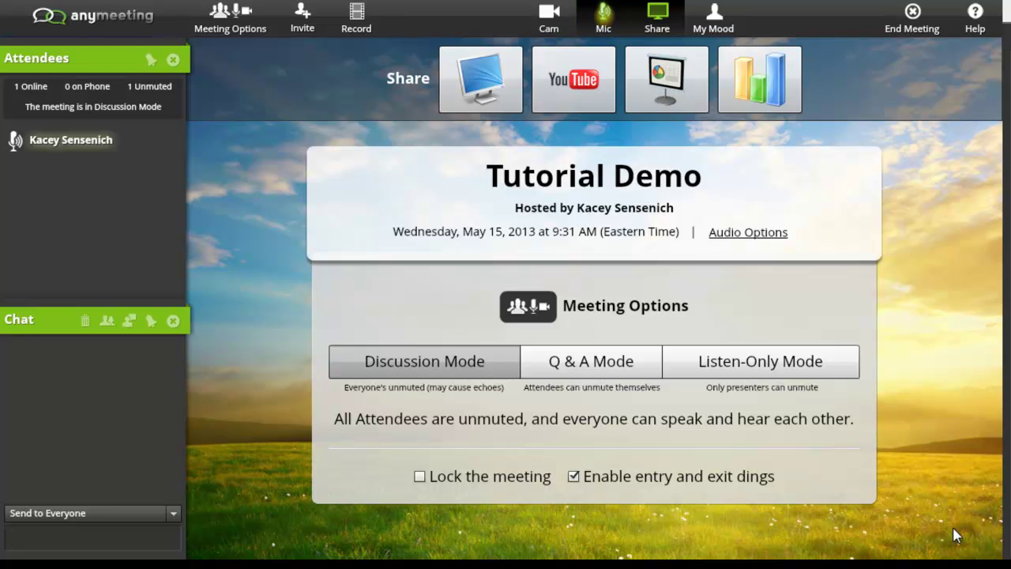
Step: Switch the meeting's audio to Q & A Mode, then to Listen-Only Mode
left_click(602, 371)
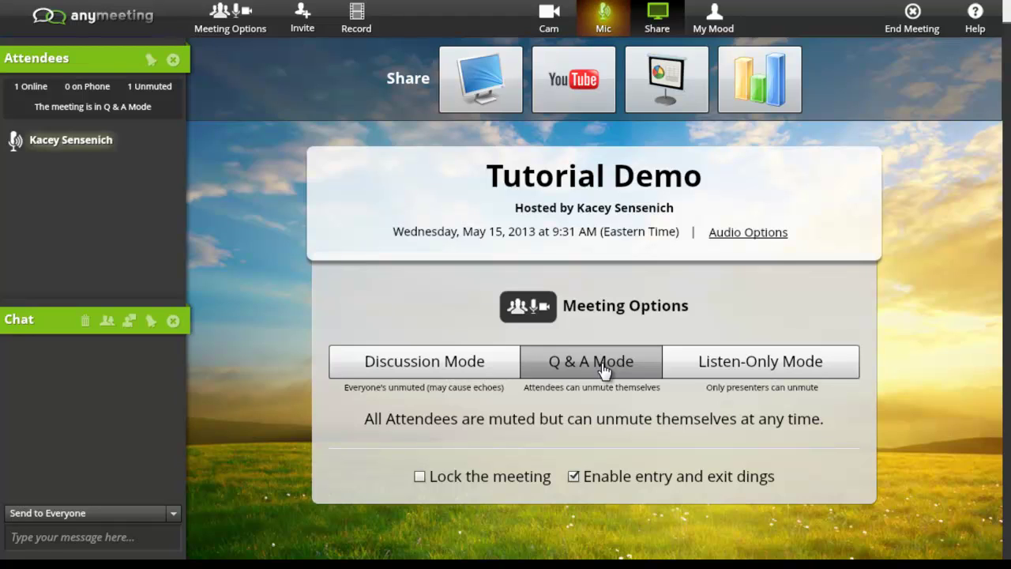
left_click(745, 368)
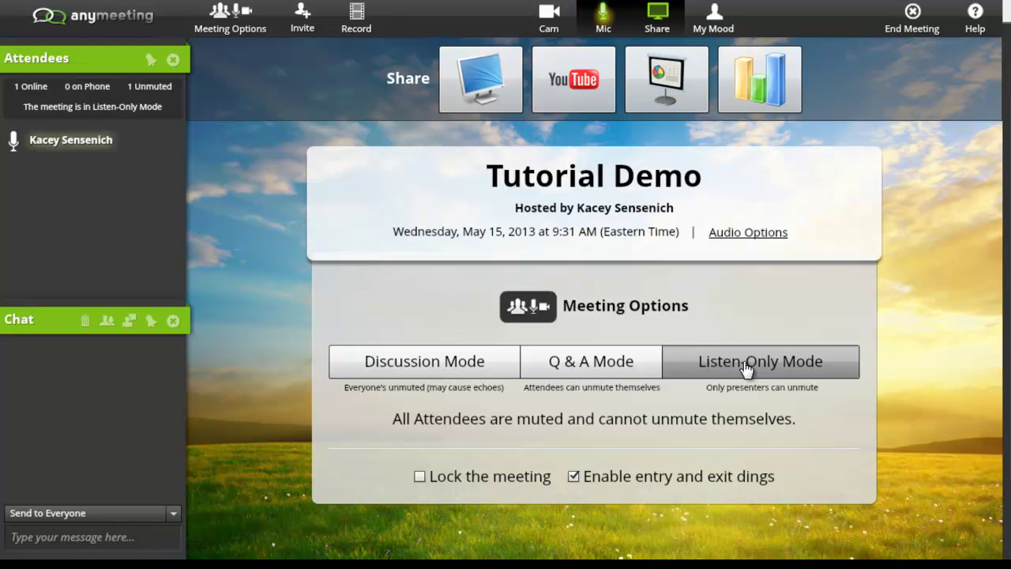
left_click(241, 12)
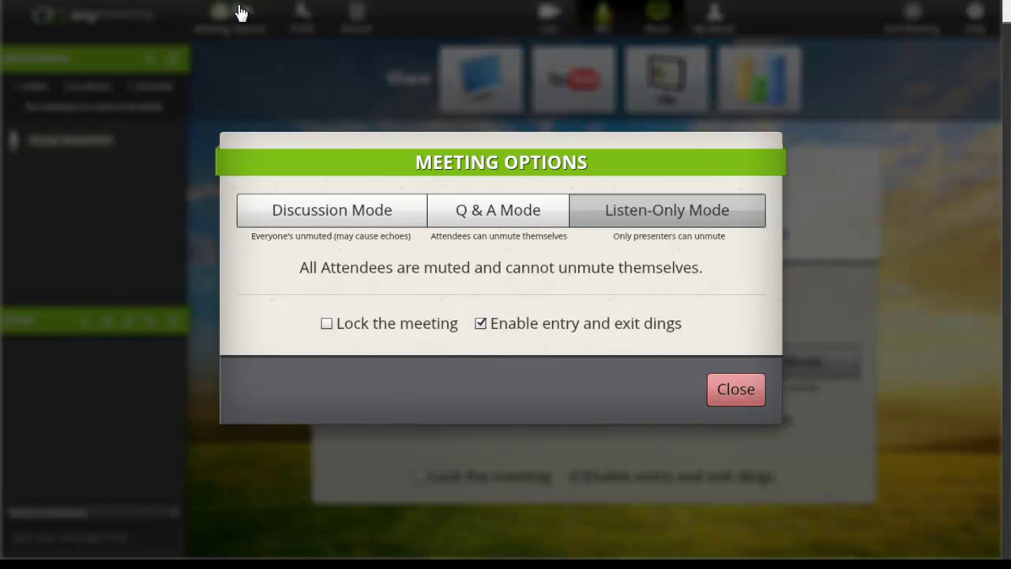
left_click(723, 388)
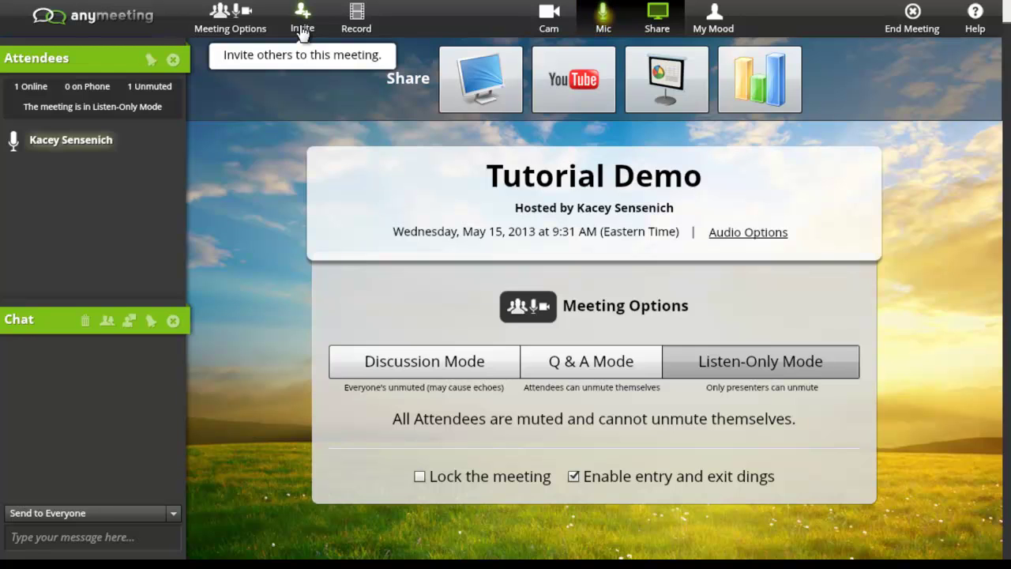
Step: E-mail an invitation to the invitee's address with the note 'Join is for planning meeting.'
left_click(302, 30)
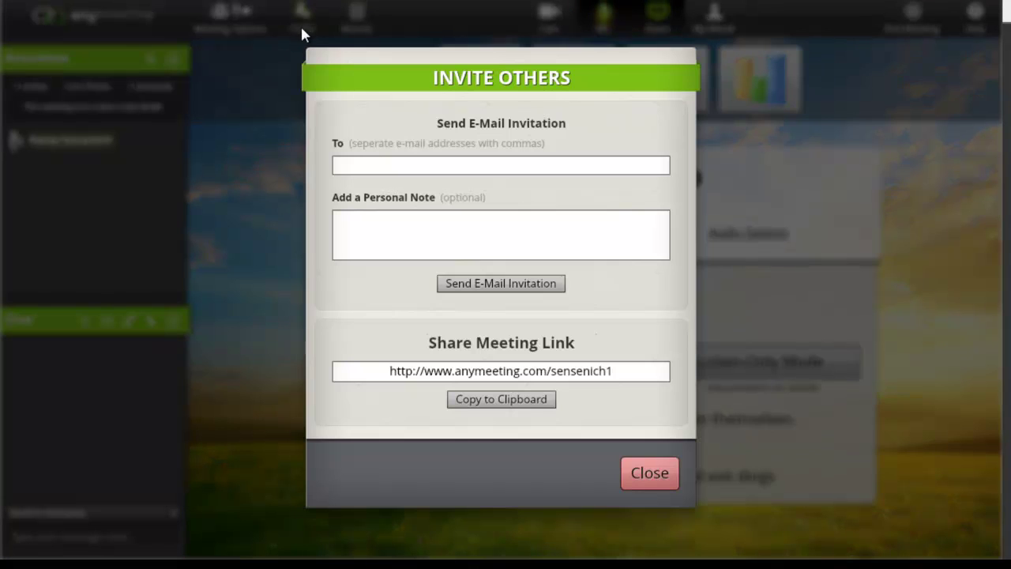
left_click(381, 169)
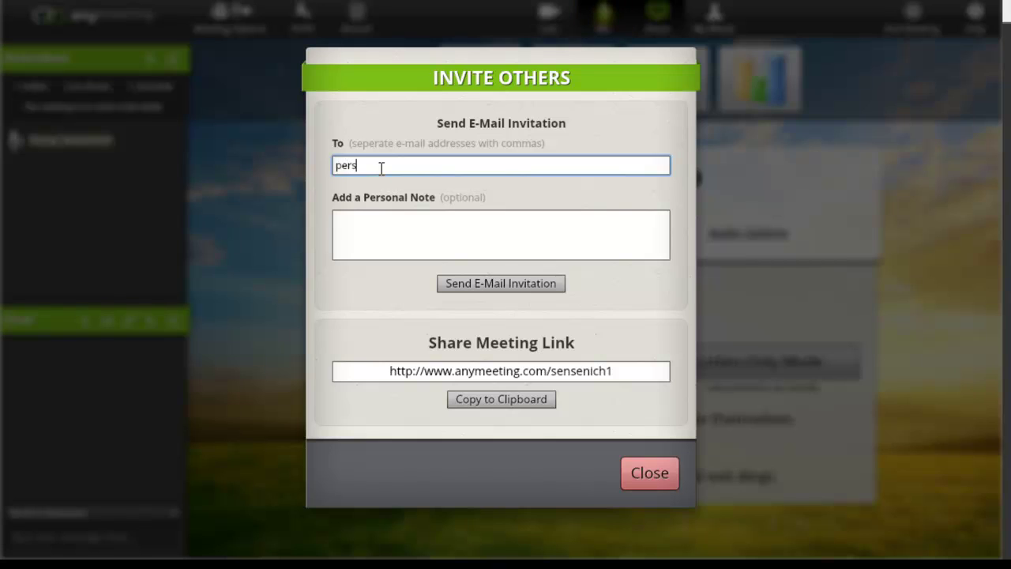
key("Tab")
type("TEst")
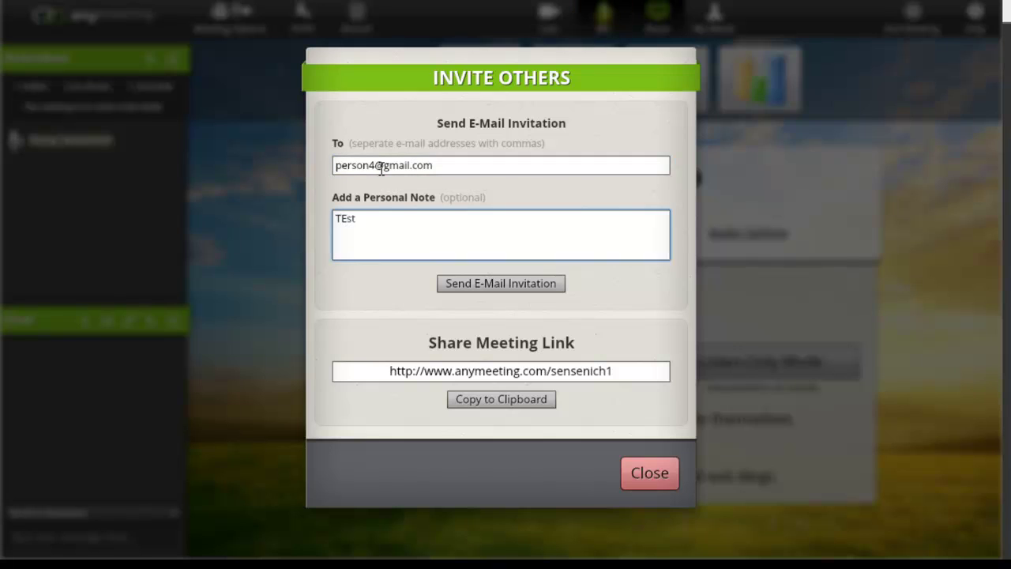
type("Join is for planning meeting.")
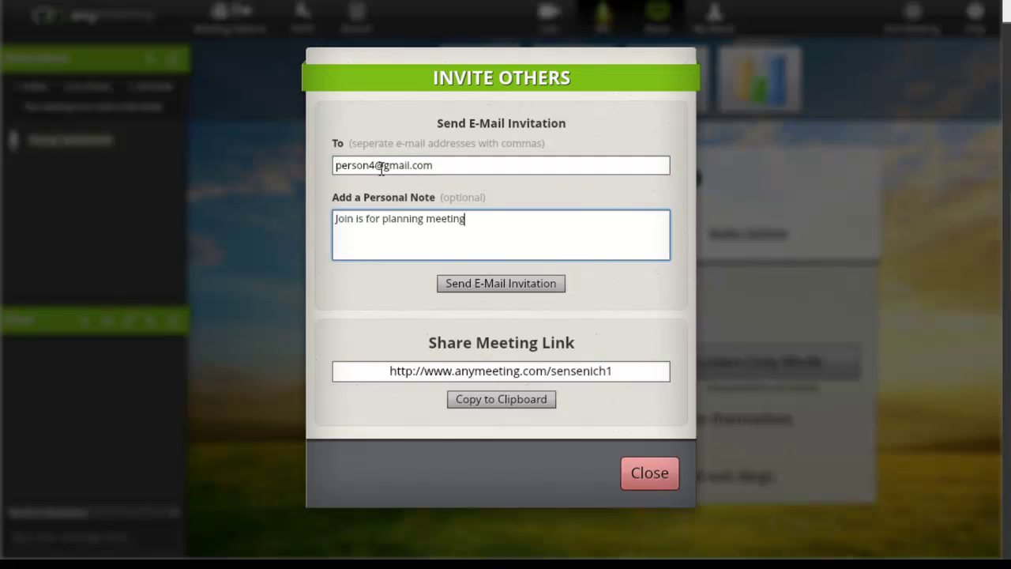
left_click(495, 294)
left_click(528, 290)
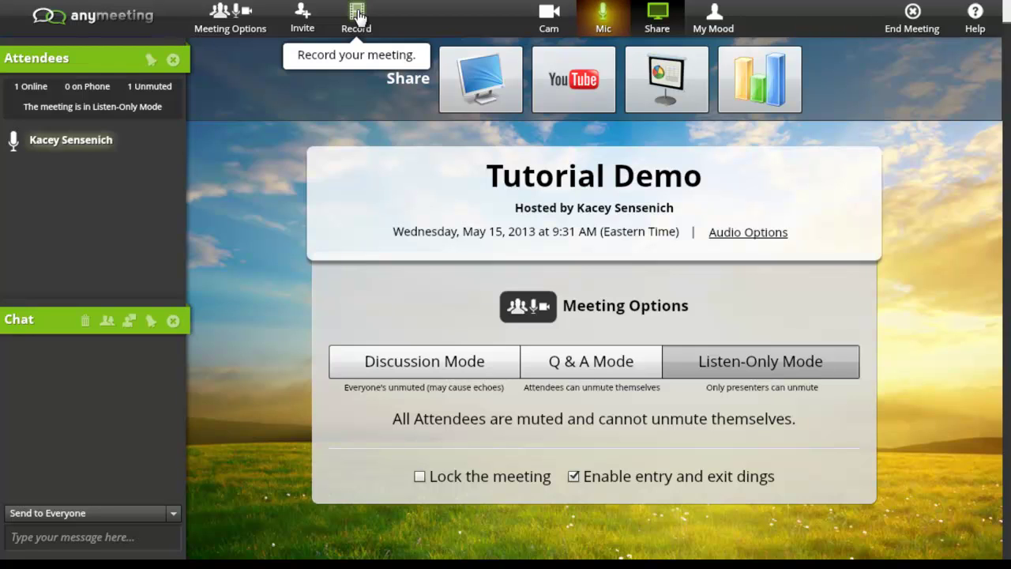
Step: Start recording the Tutorial Demo meeting through the Record This Meeting dialog
left_click(357, 16)
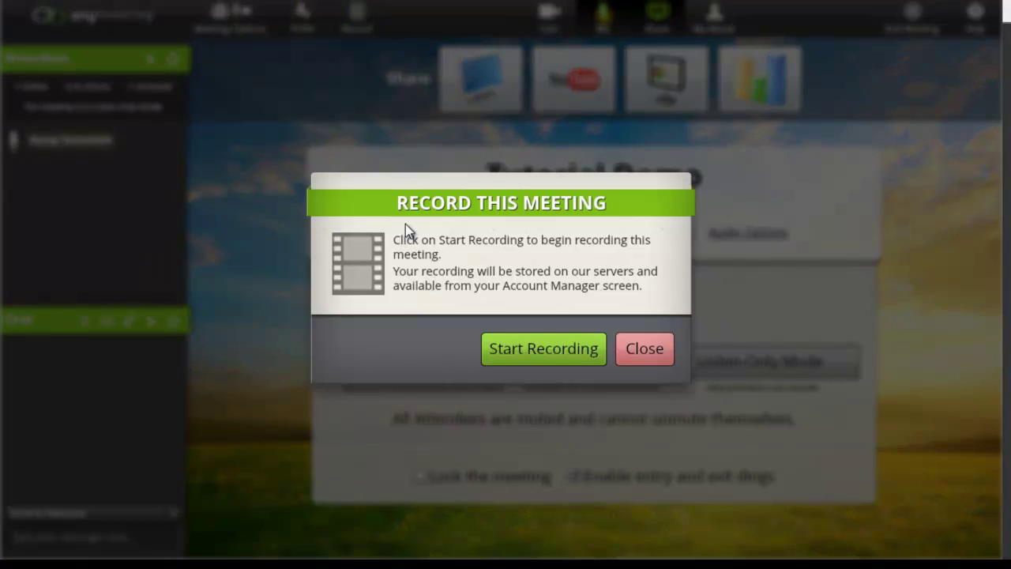
left_click(492, 349)
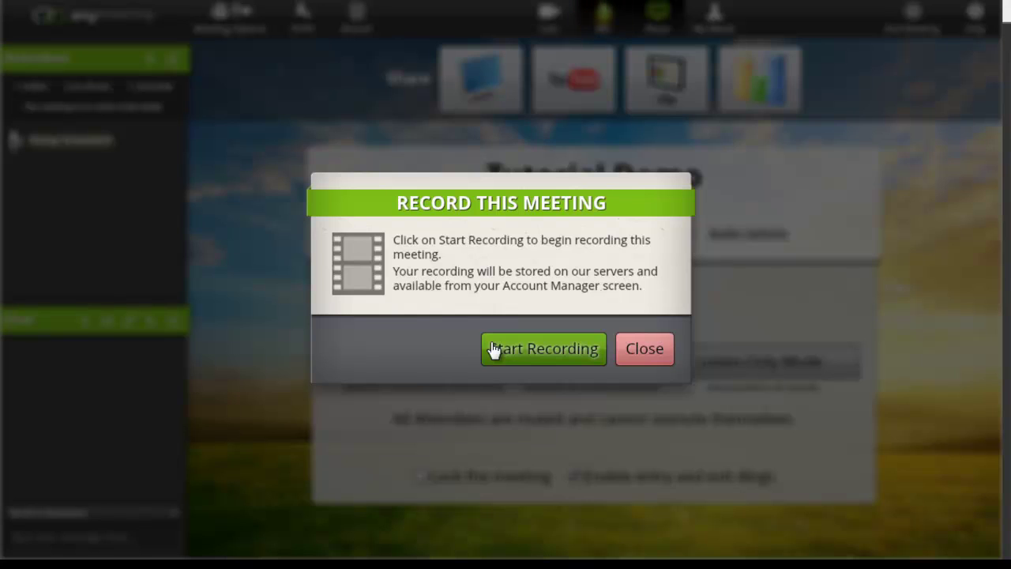
left_click(491, 349)
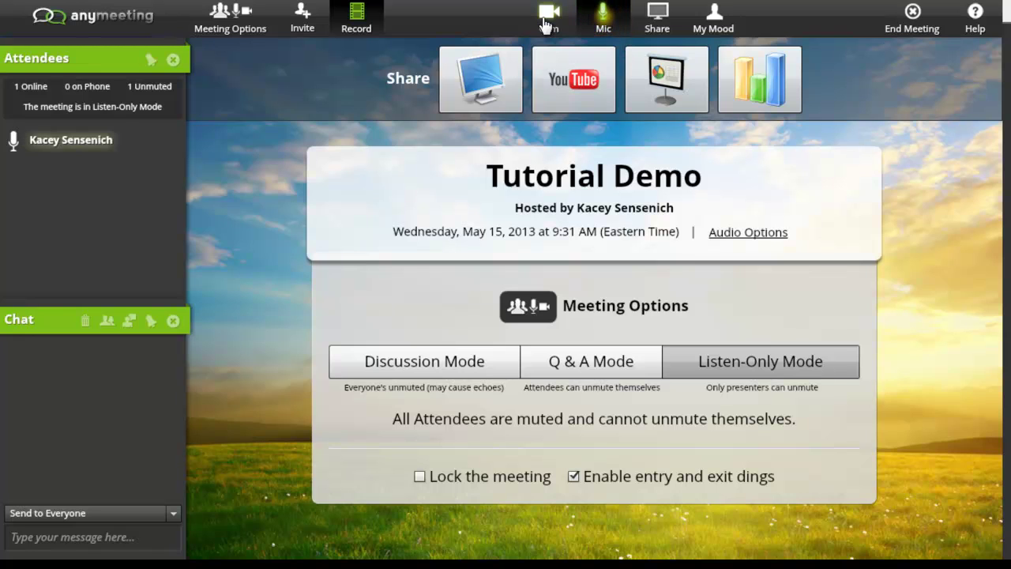
Step: Broadcast the ArcSoft webcam at Medium bandwidth, then turn the webcam off
left_click(545, 26)
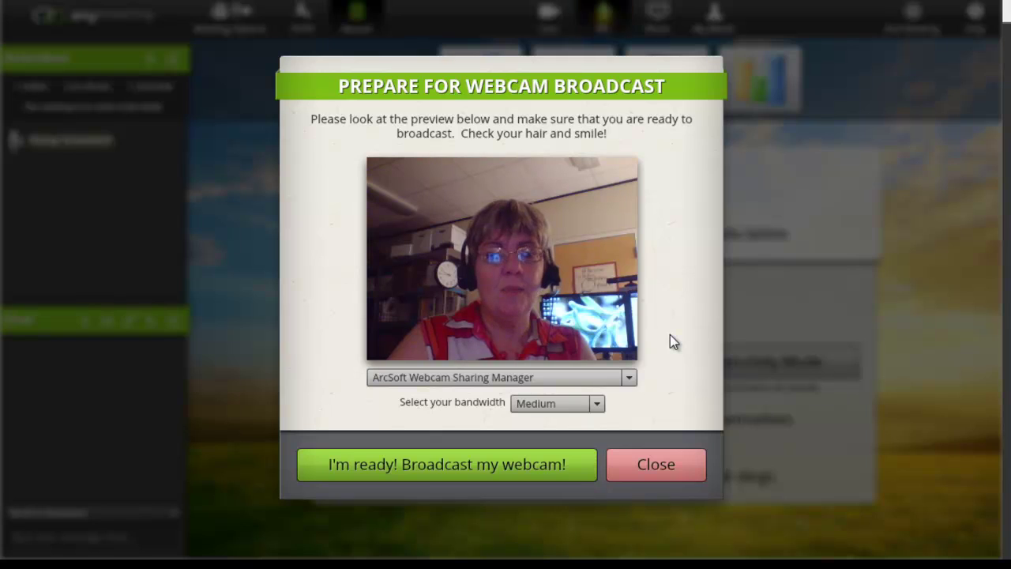
left_click(630, 378)
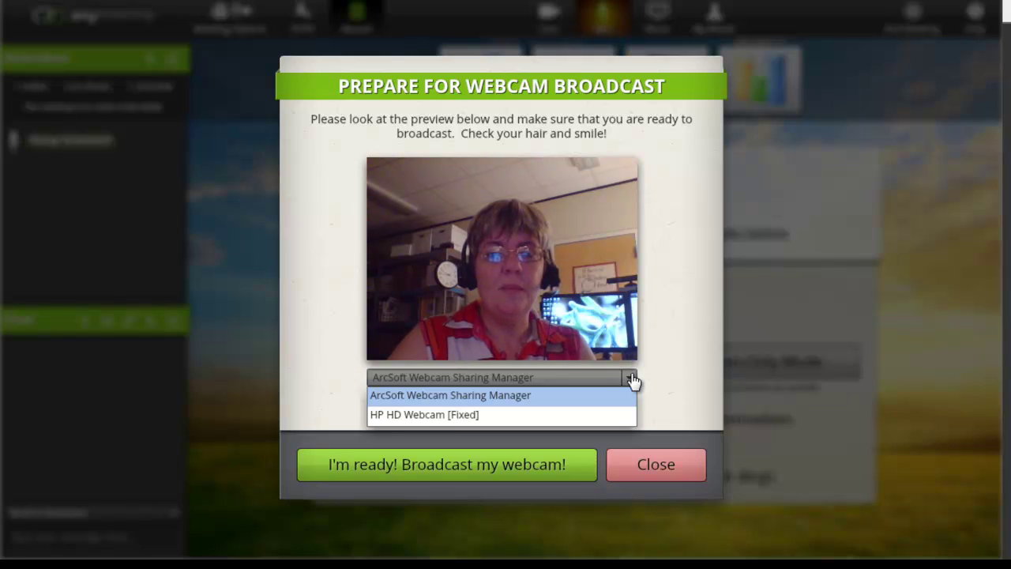
left_click(632, 380)
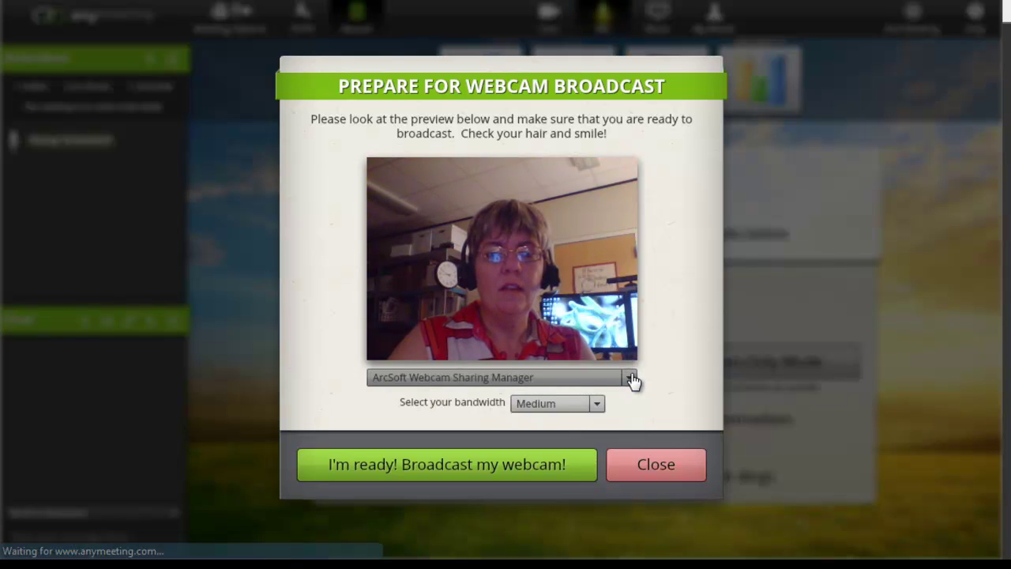
left_click(599, 404)
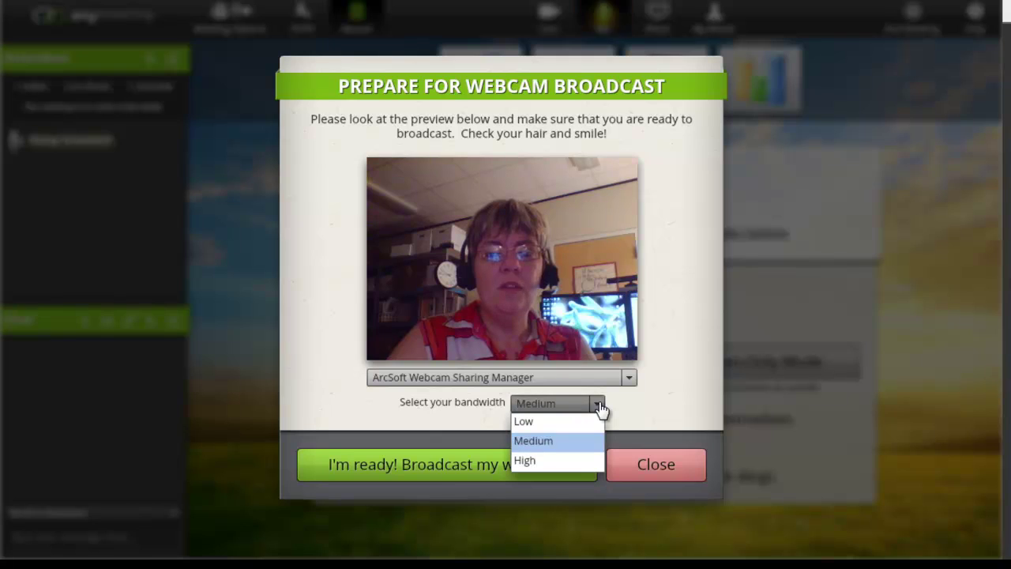
left_click(598, 405)
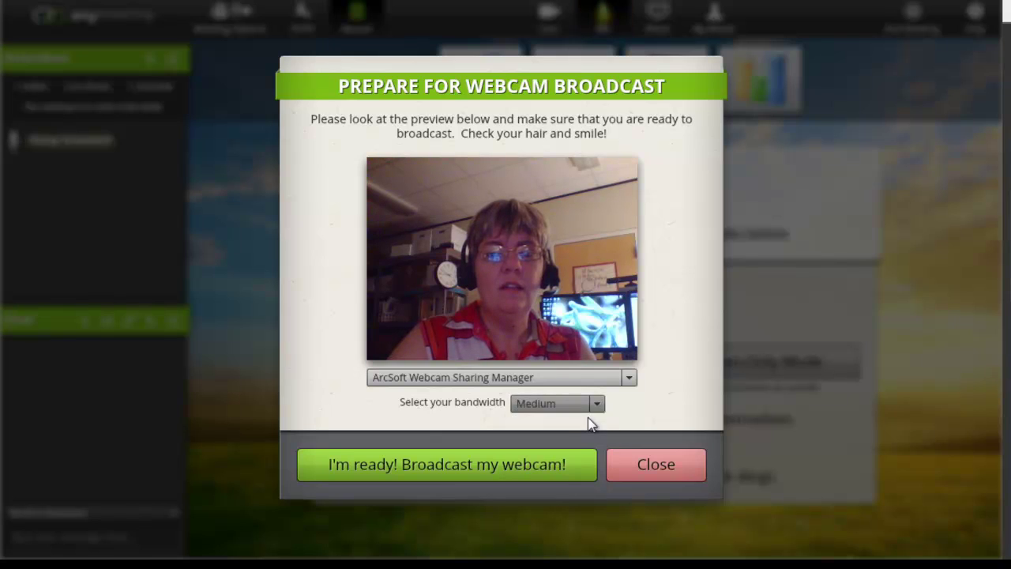
left_click(573, 471)
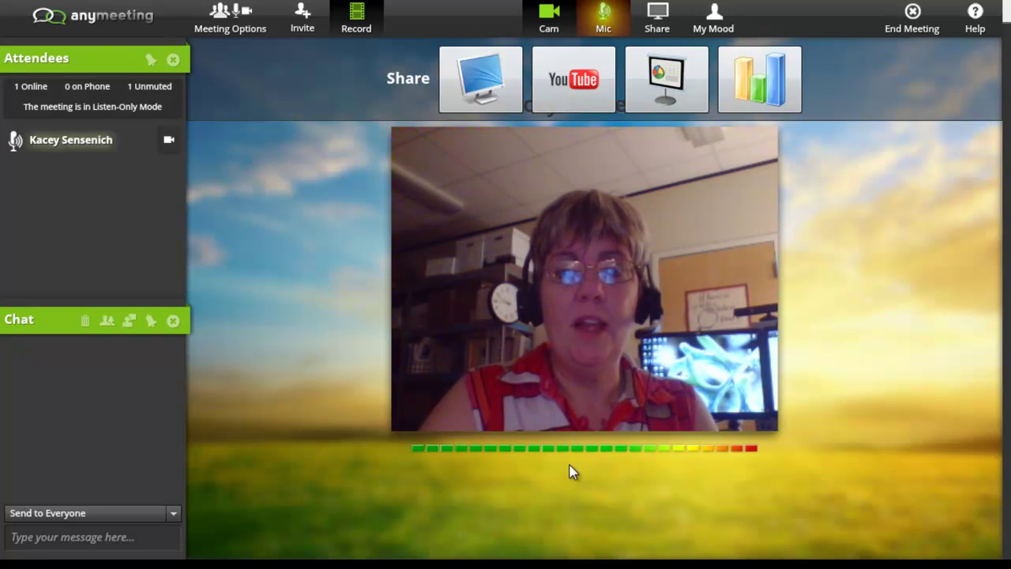
left_click(552, 23)
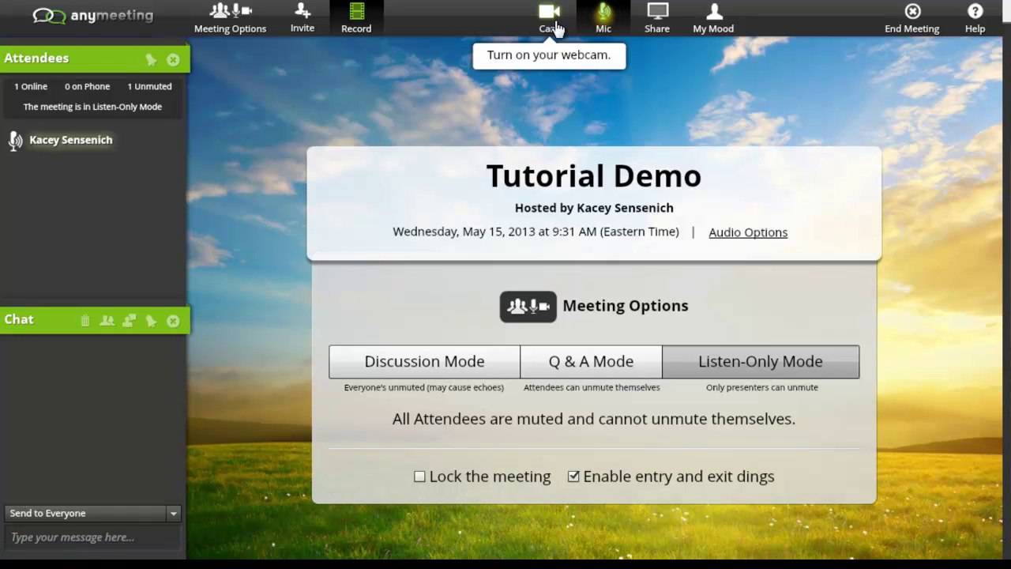
Step: Show the Mic panel with volume, audio options and switch-to-telephone controls
mouse_move(602, 18)
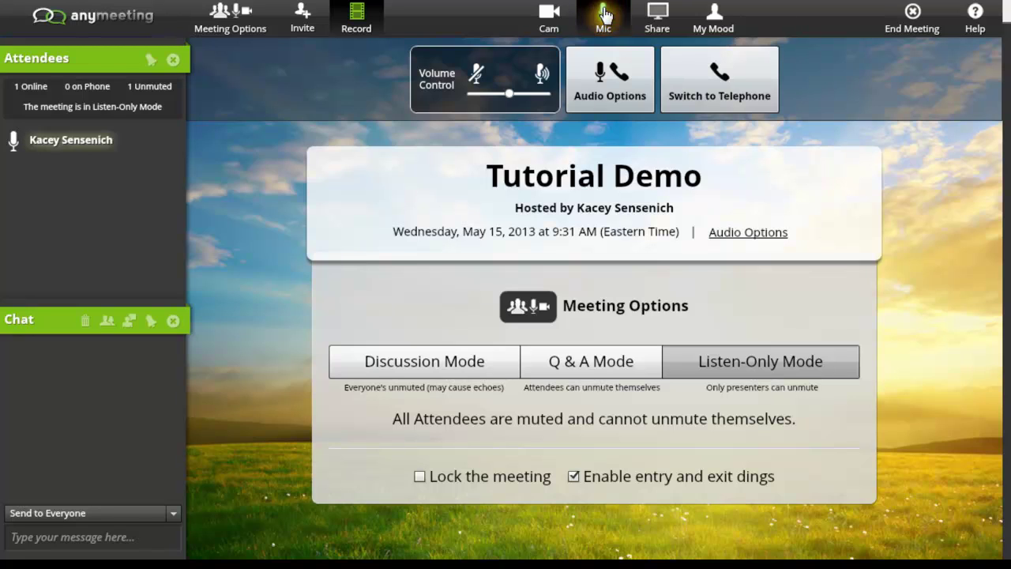
Step: Show the Share panel offering screen, YouTube, presentation and poll sharing
mouse_move(660, 20)
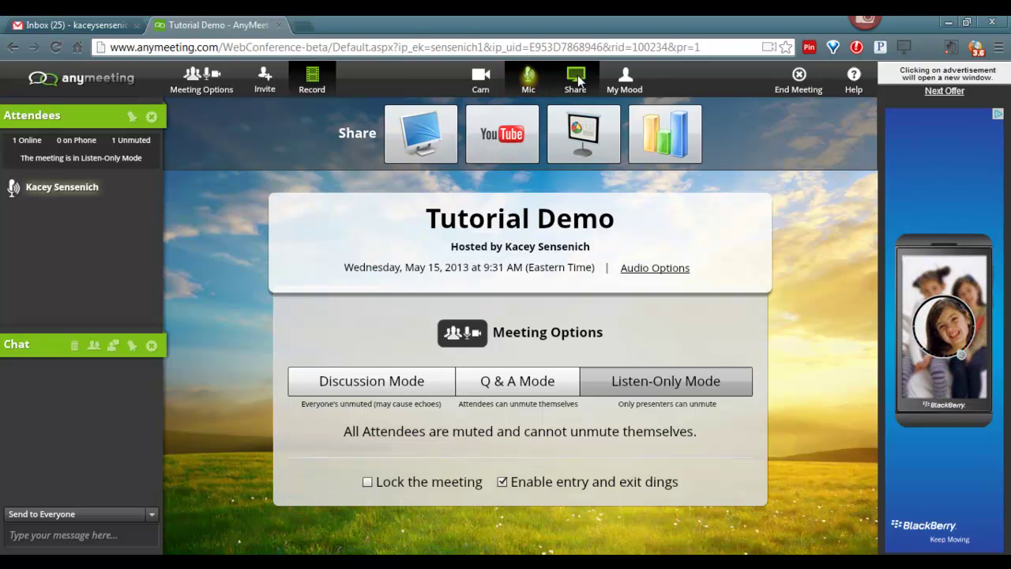
Step: Display the My Mood buttons: I'm Fine, Raise Hand, Yes and No
left_click(615, 79)
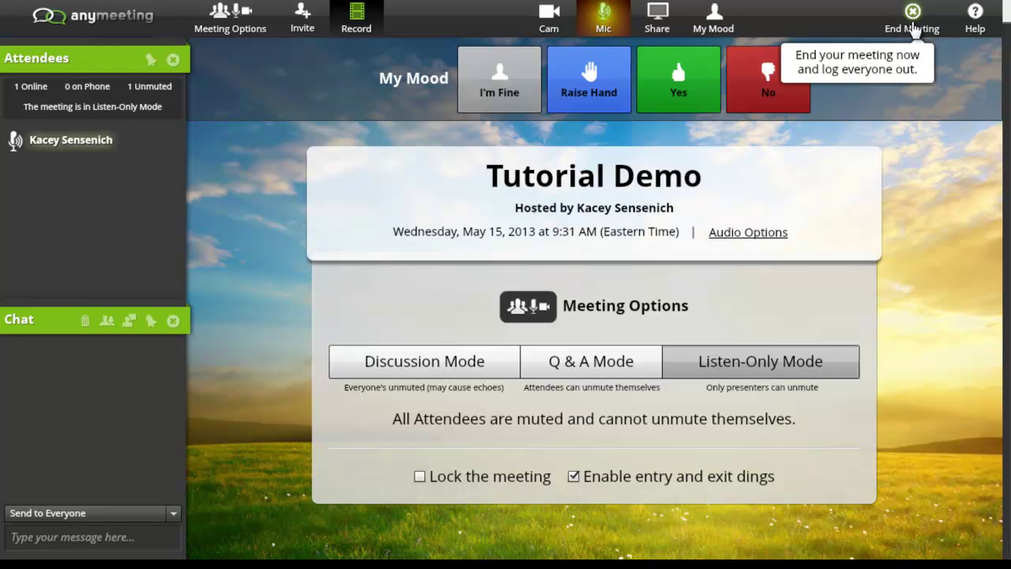
Step: End the Tutorial Demo meeting for everyone and confirm the ending
left_click(912, 24)
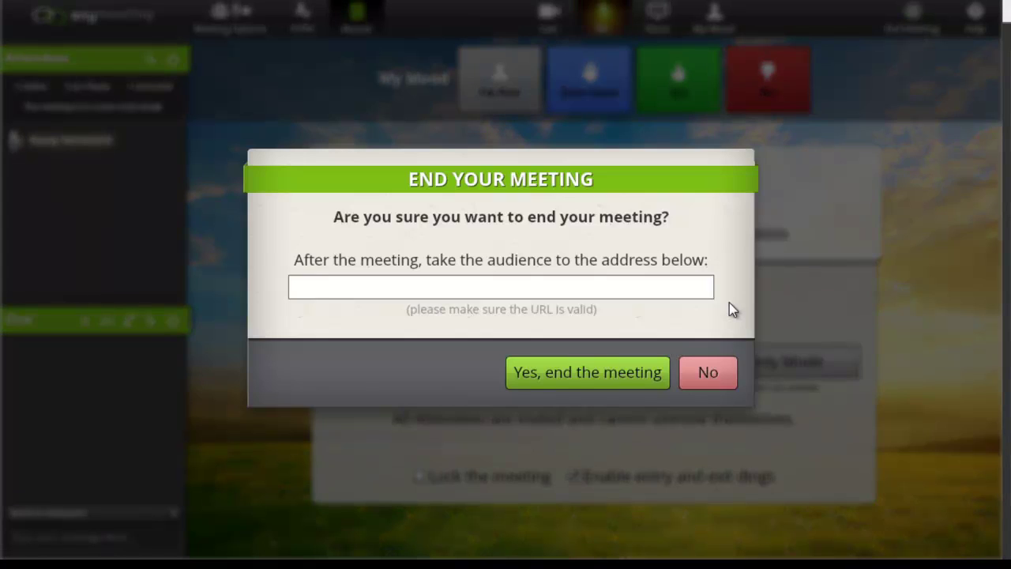
left_click(652, 379)
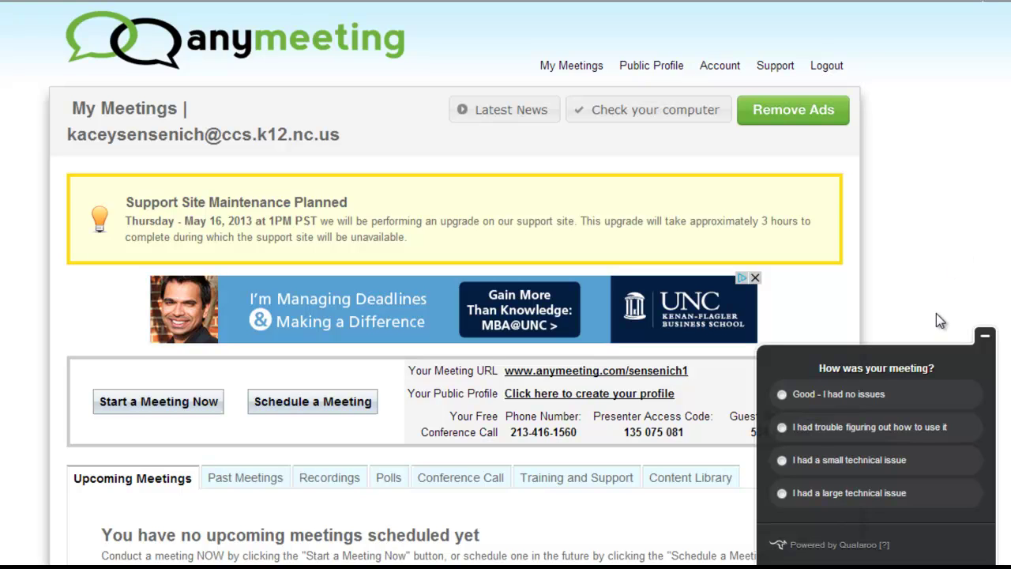
Step: Rate the meeting 'Good - I had no issues' and collapse the survey panel
left_click(922, 395)
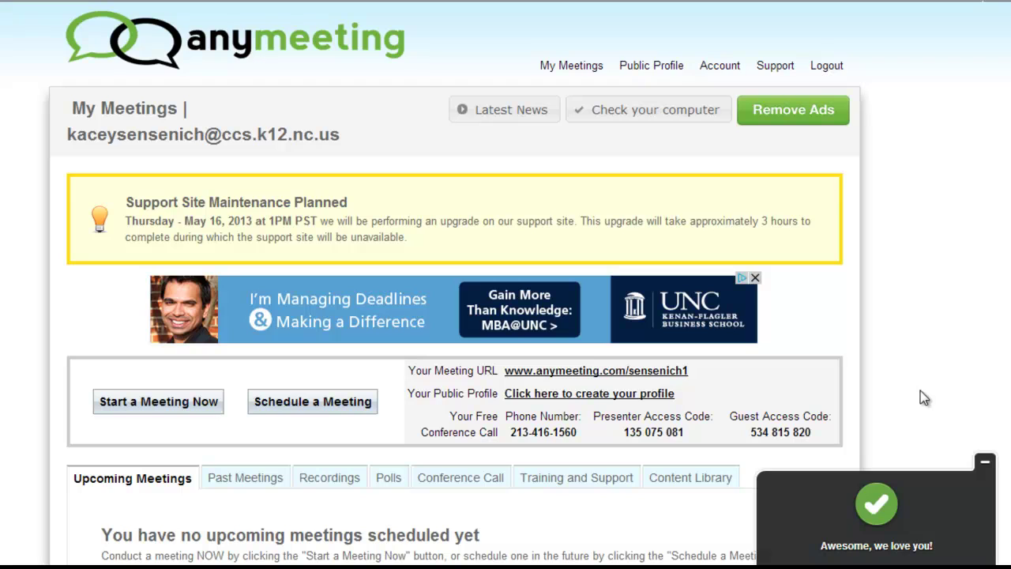
left_click(985, 464)
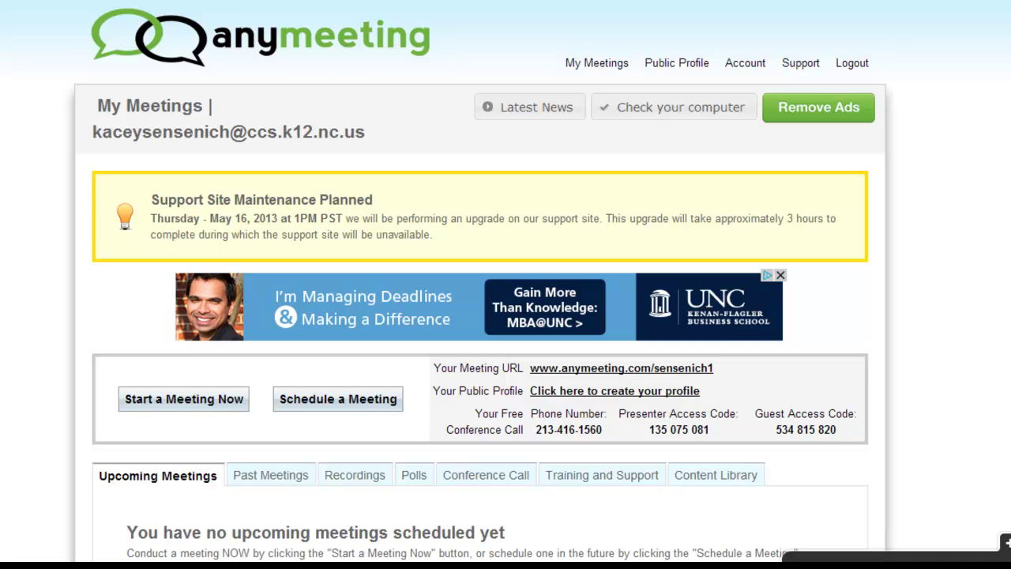
scroll(480, 315, "down", 3)
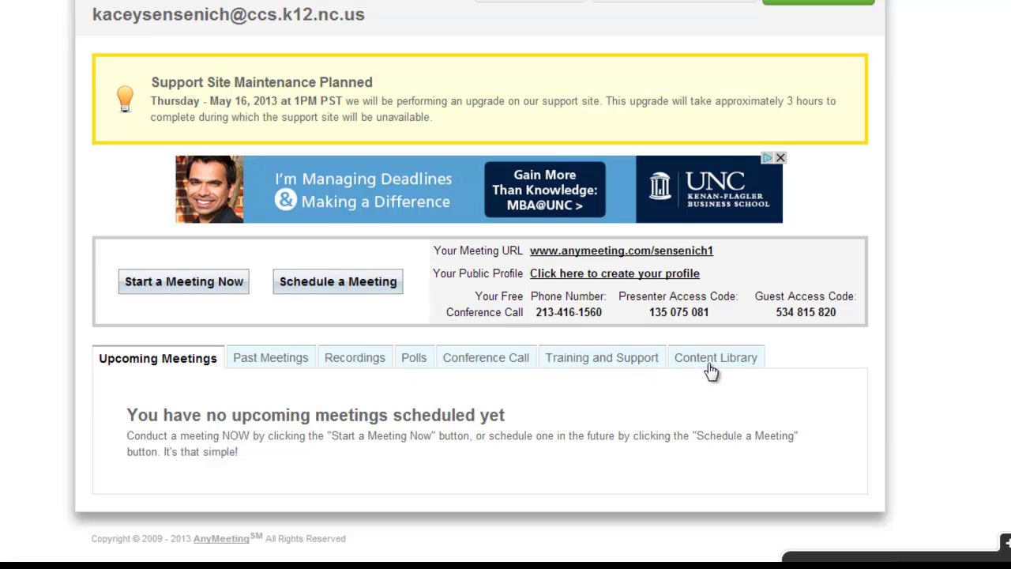
Step: Confirm the Tutorial Demo recording is processing, then view the 'This is cool?' poll results
left_click(360, 368)
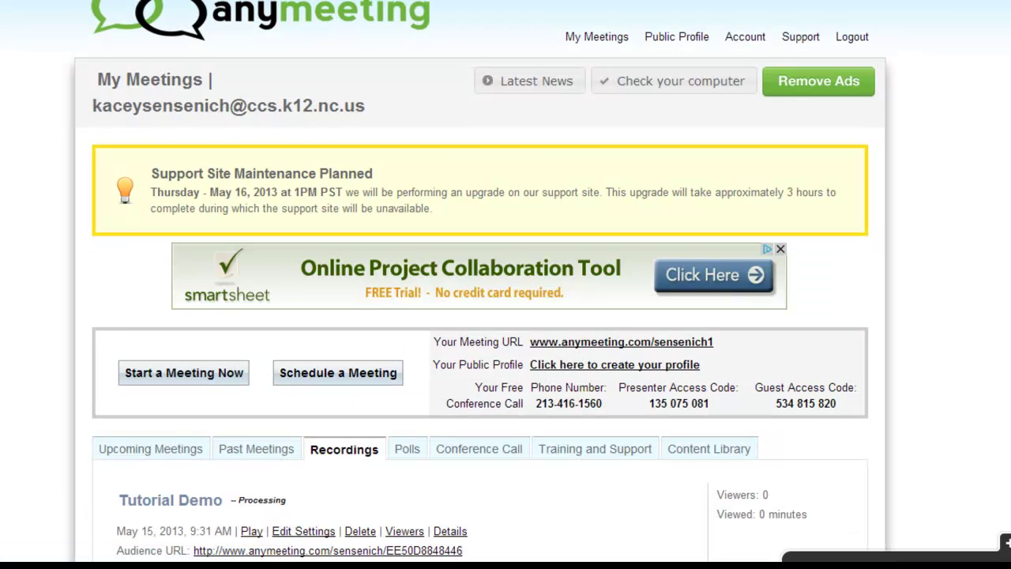
scroll(965, 309, "down", 3)
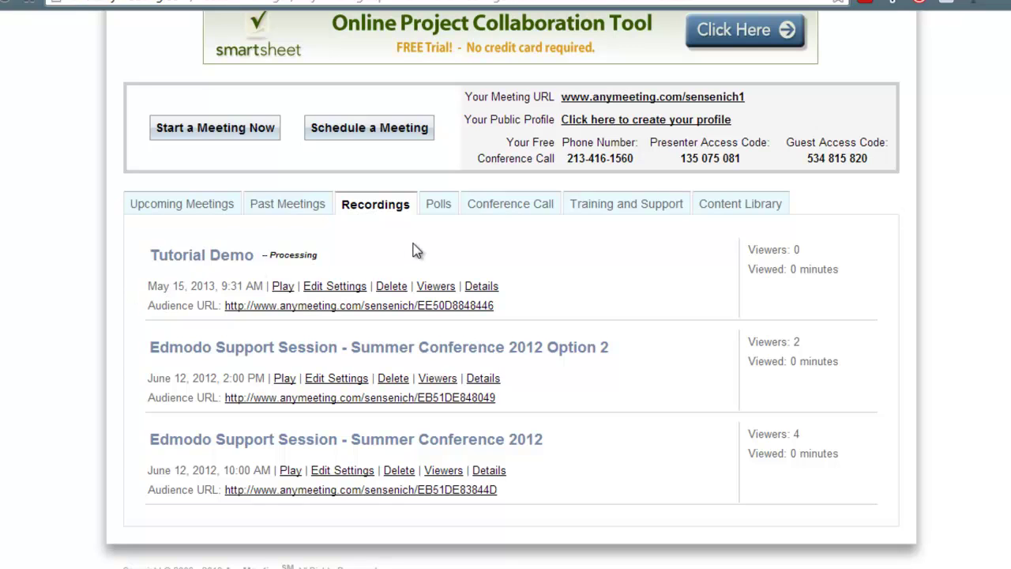
left_click(436, 210)
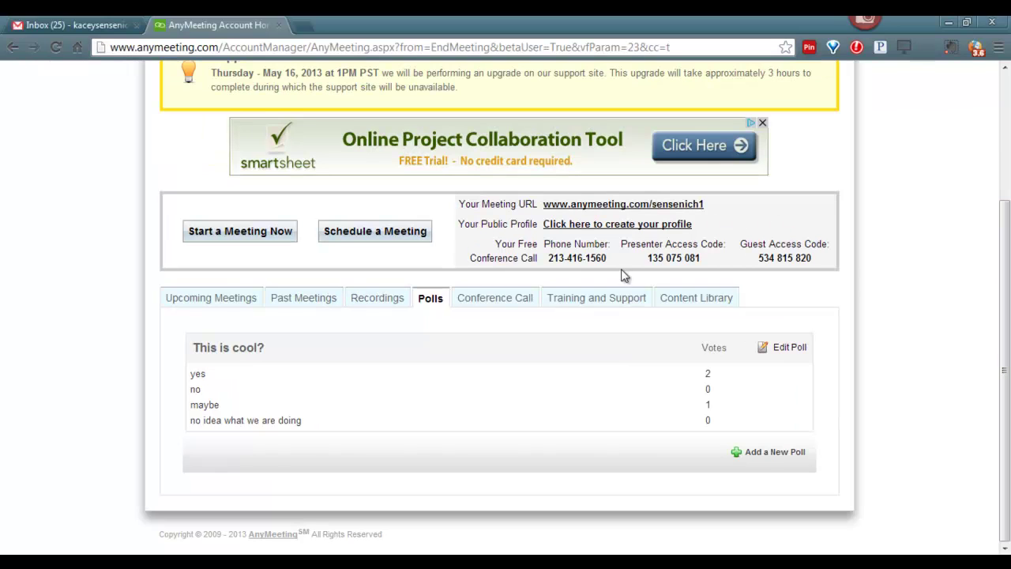
Step: Create a new meeting titled 'Demo Planning Meeting' on 5/17/2013 at 2:00 PM
left_click(406, 241)
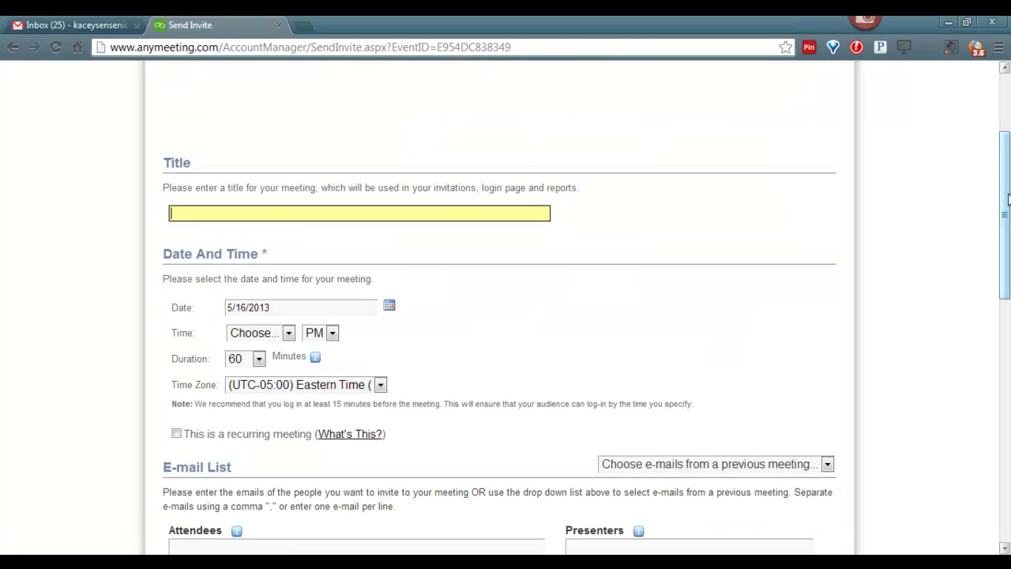
type("Demo Planning Meetin")
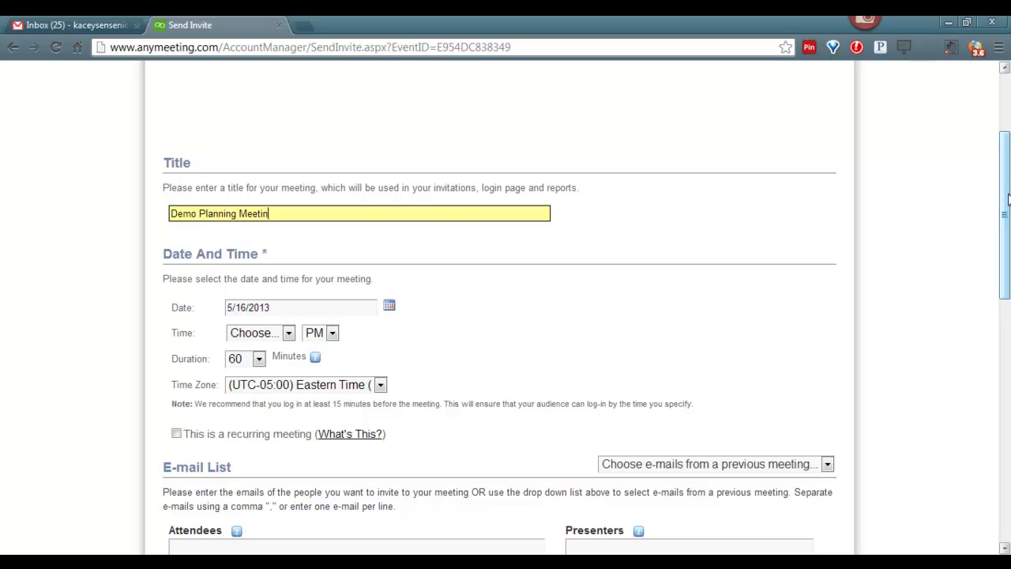
type("g")
left_click(389, 307)
left_click(389, 307)
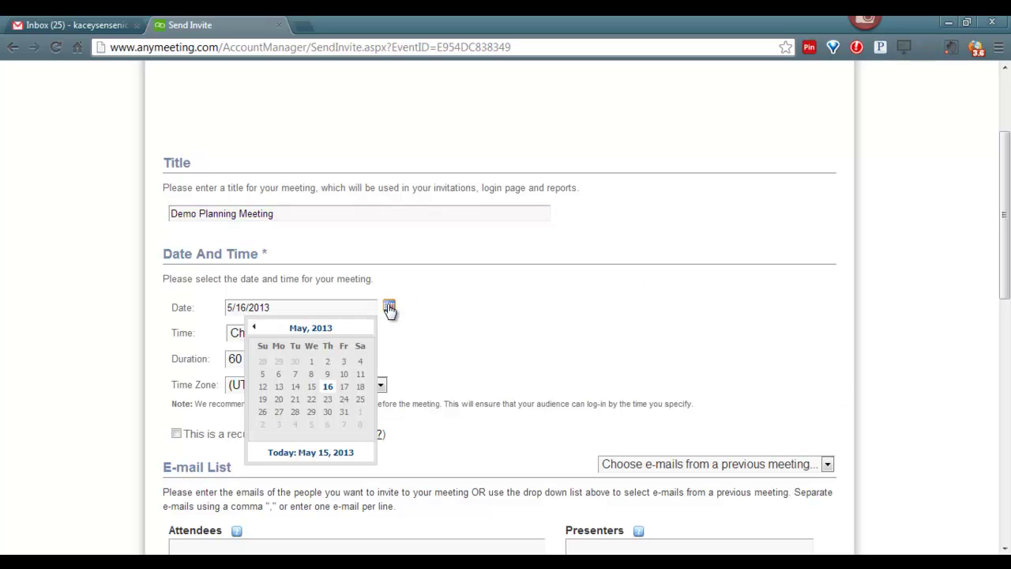
left_click(345, 387)
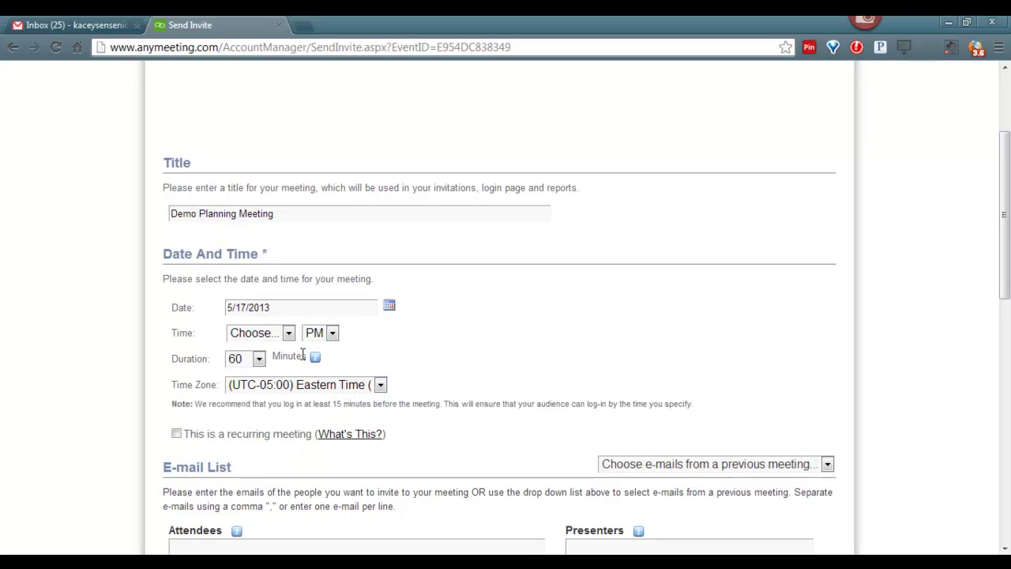
left_click(289, 335)
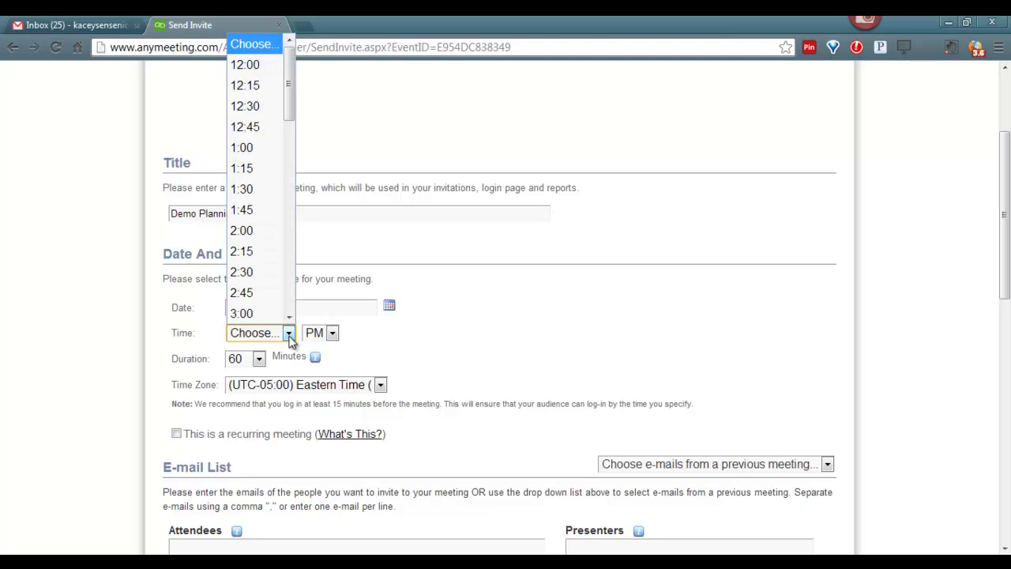
left_click(265, 229)
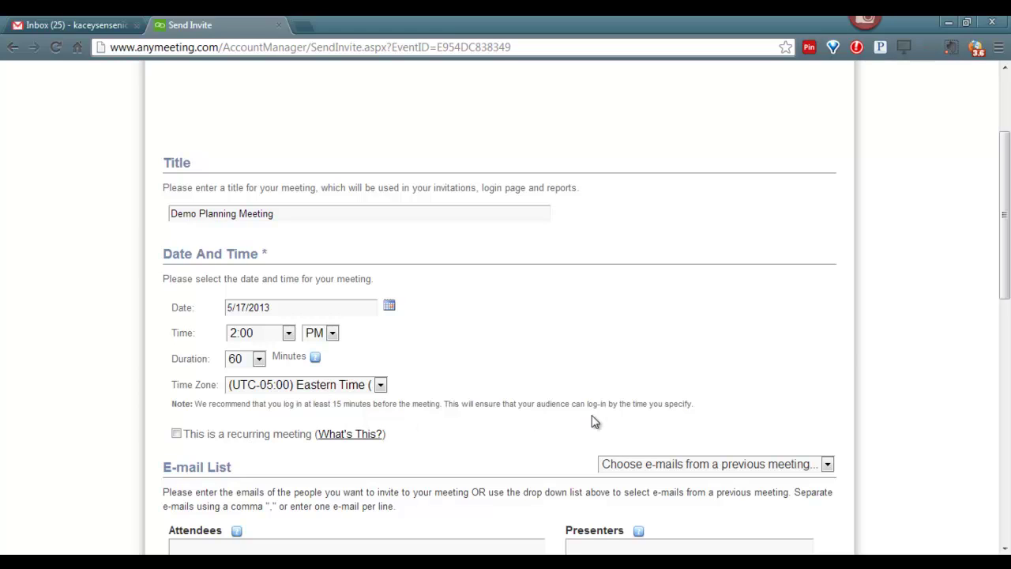
Step: Reuse the Tutorial Demo invitee addresses and enter a presenter's e-mail address
left_click_drag(1005, 294, 1005, 409)
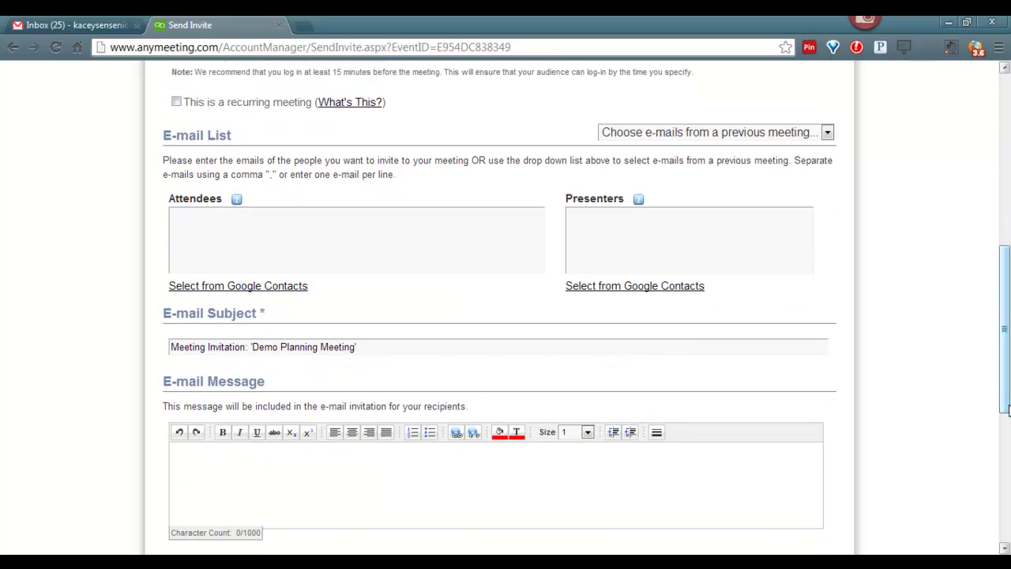
left_click(826, 135)
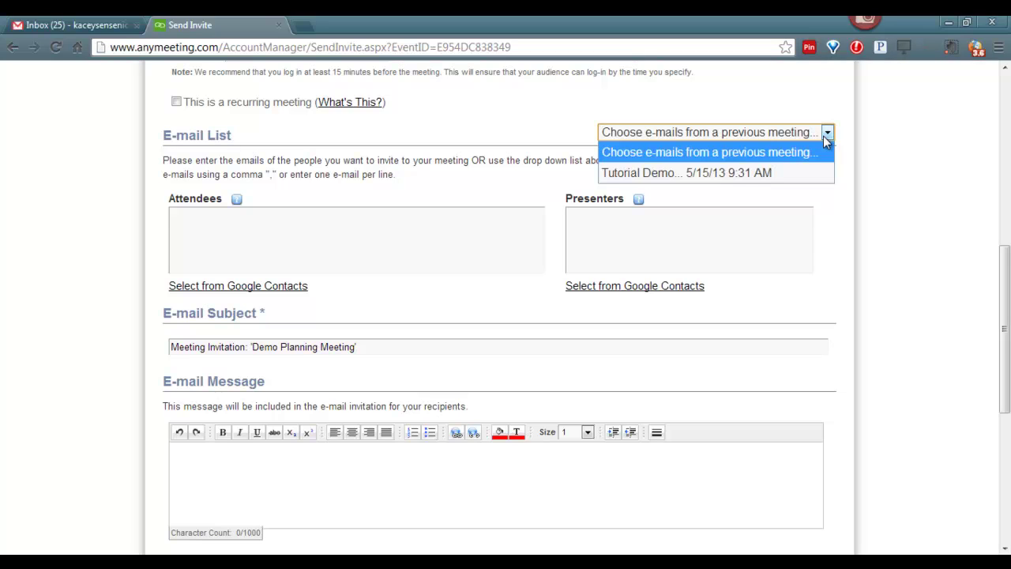
left_click(821, 172)
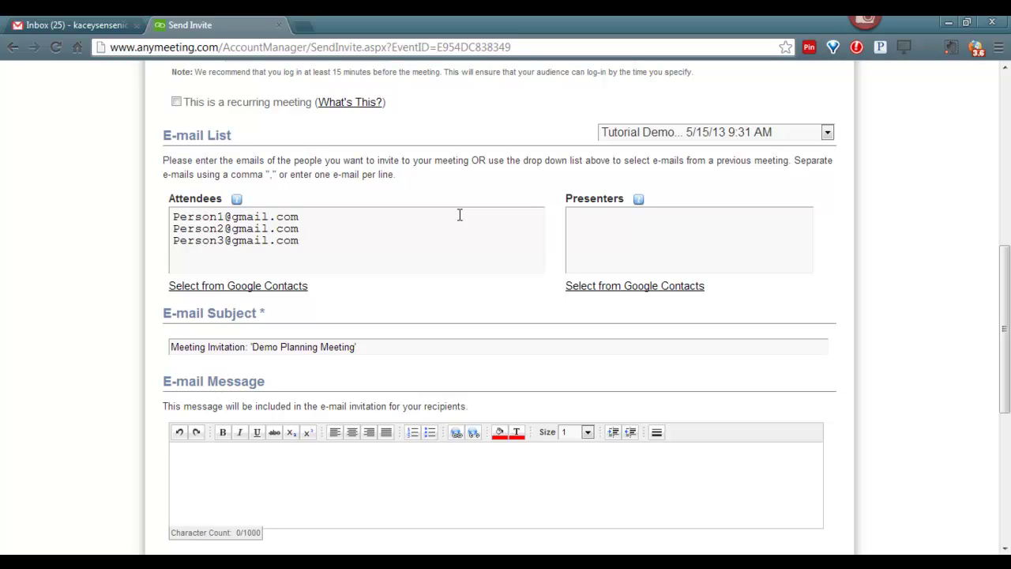
left_click(579, 224)
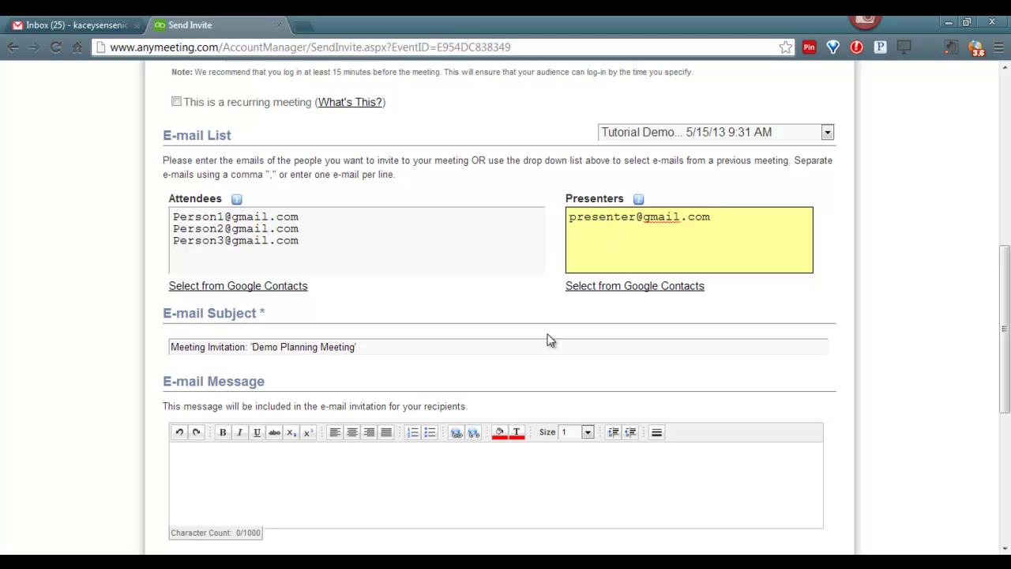
Step: Enter 'Demo meeting.' as the invitation message, choose Discussion Mode, and make the attendee list public
left_click_drag(1004, 347, 1005, 403)
left_click(286, 307)
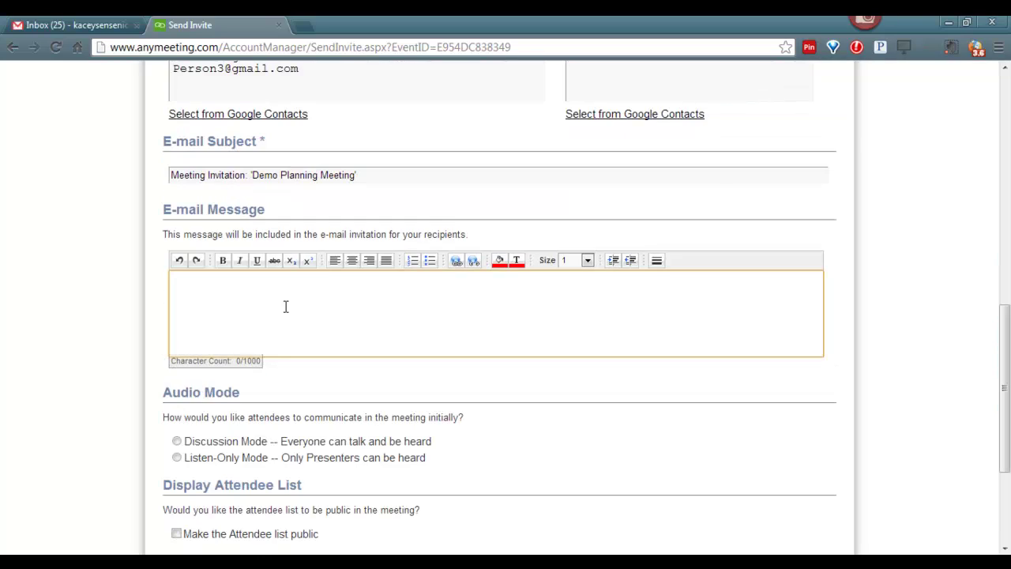
type("Demo meeting")
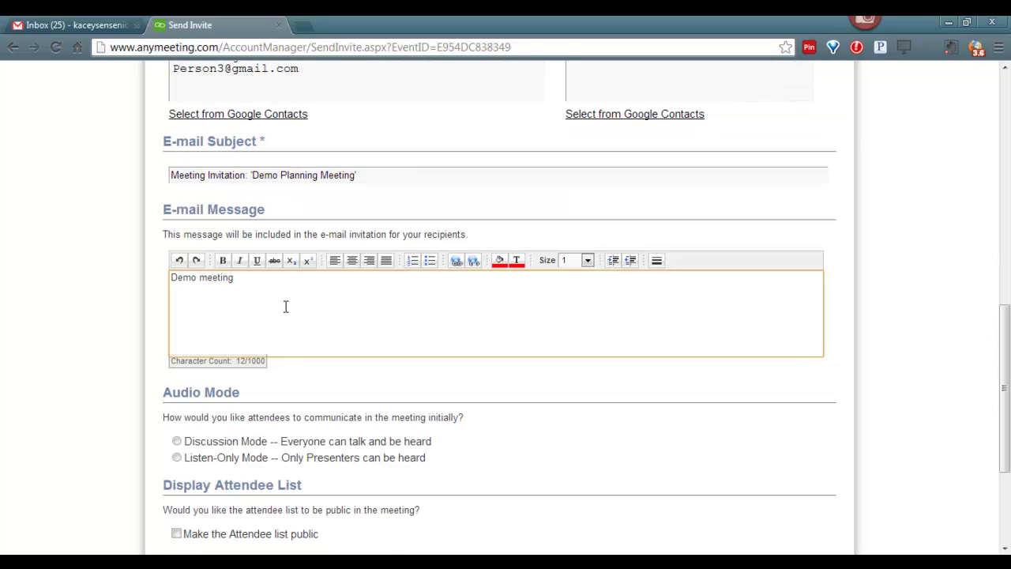
type(".")
left_click_drag(1005, 361, 1005, 399)
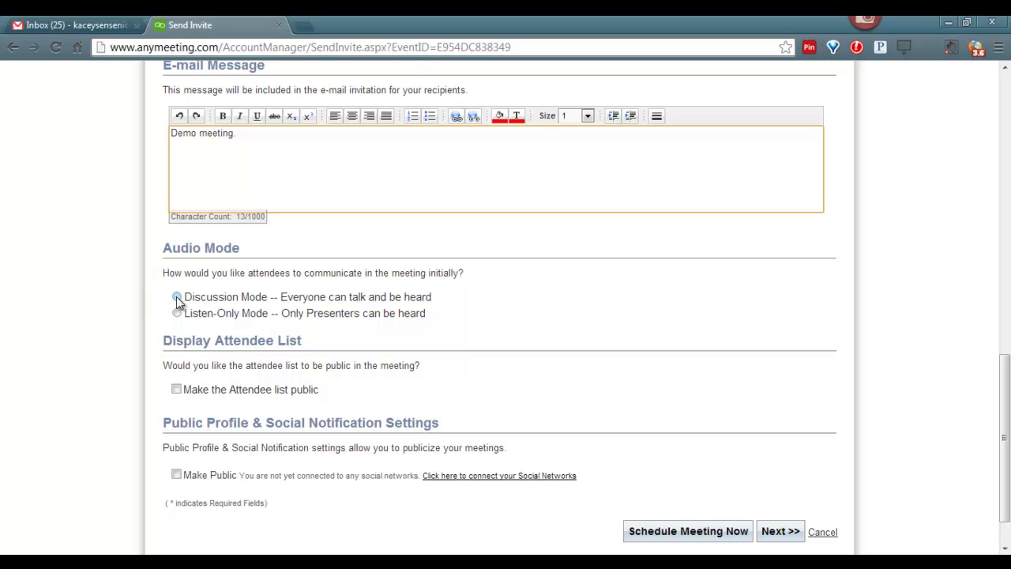
left_click(177, 298)
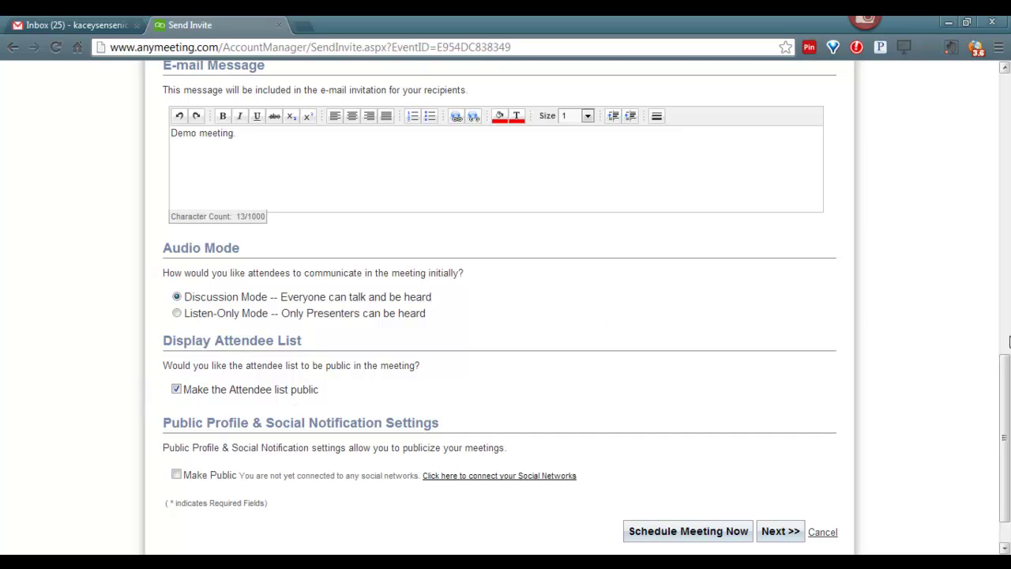
left_click_drag(1005, 373, 1008, 416)
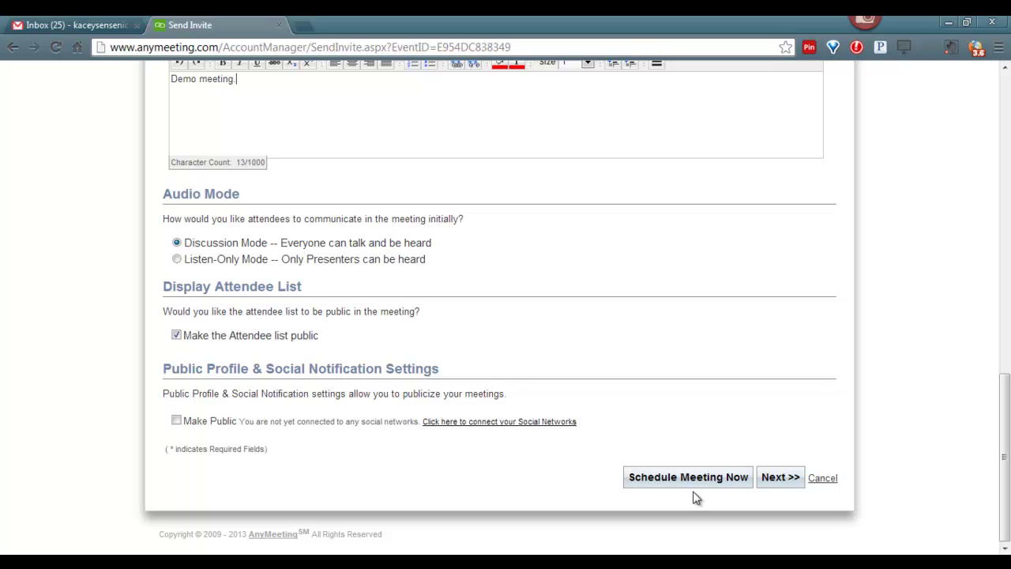
Step: Advance to Create Registration Form and review it, keeping 1-day and 1-hour reminders and no password
left_click(784, 484)
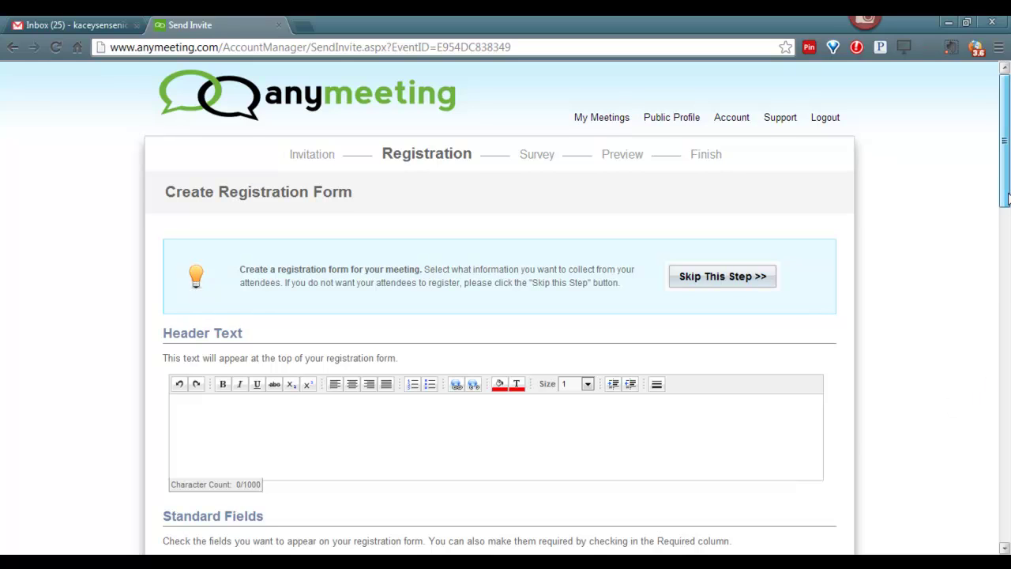
left_click_drag(1005, 199, 1006, 219)
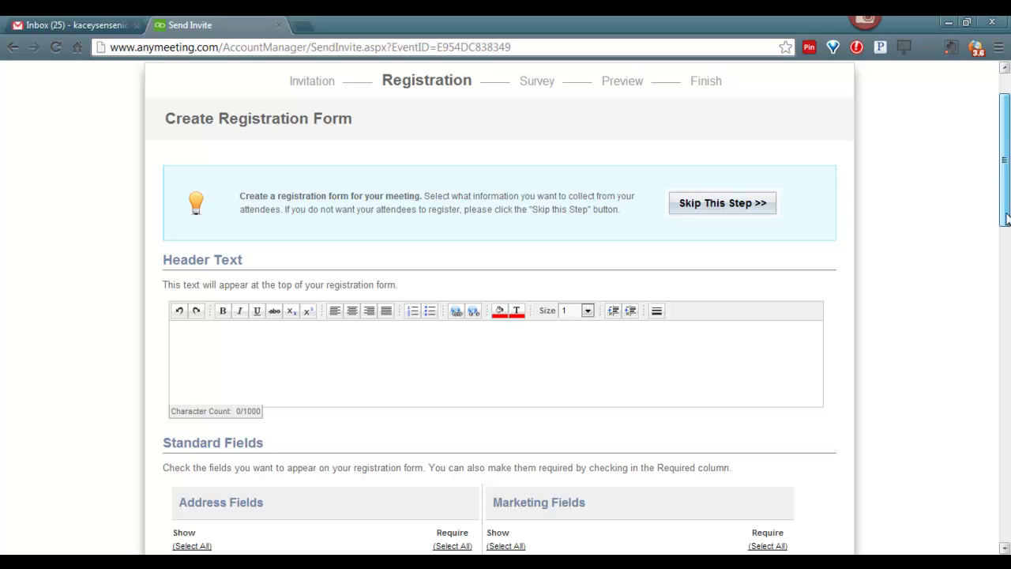
left_click_drag(1006, 219, 1005, 479)
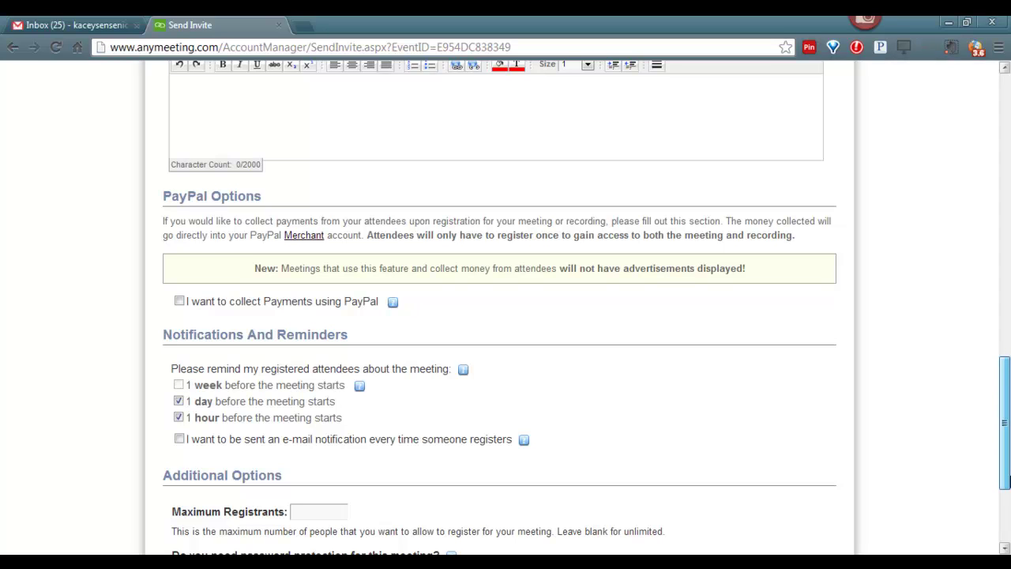
left_click_drag(1007, 482, 1007, 533)
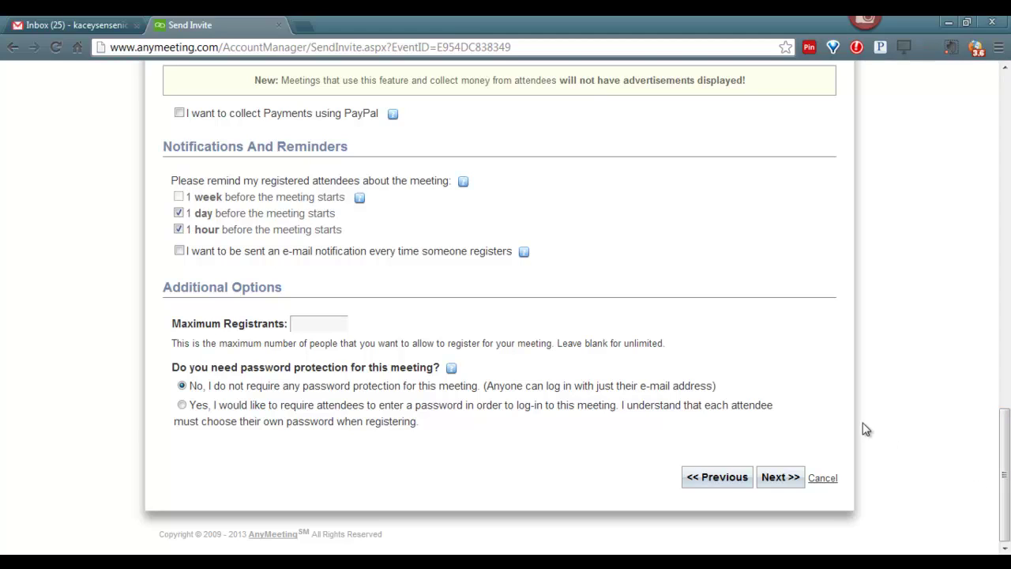
Step: Skip through Create Survey with its defaults to reach the Preview Your Work summary
left_click(781, 478)
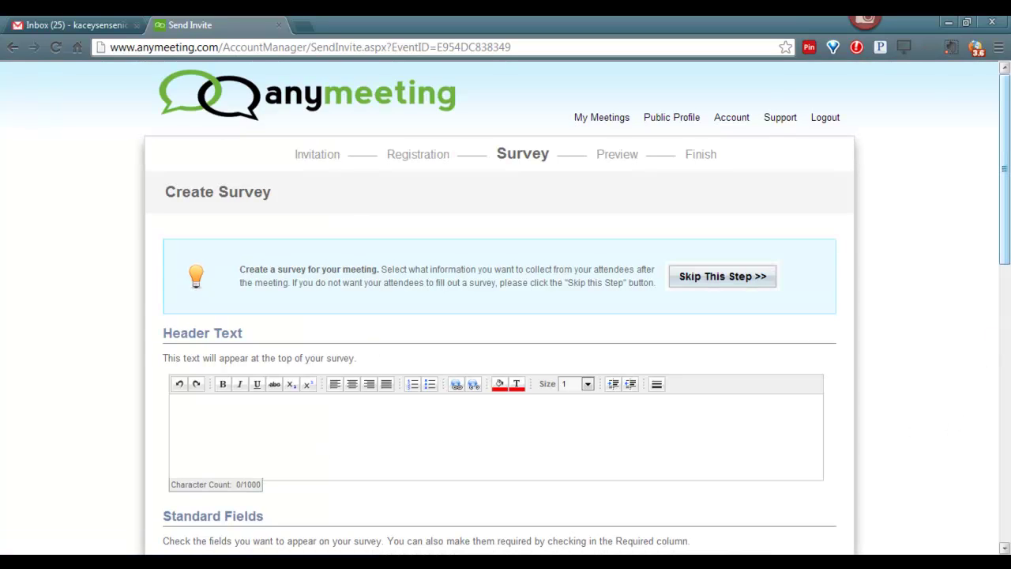
left_click_drag(1007, 237, 1008, 534)
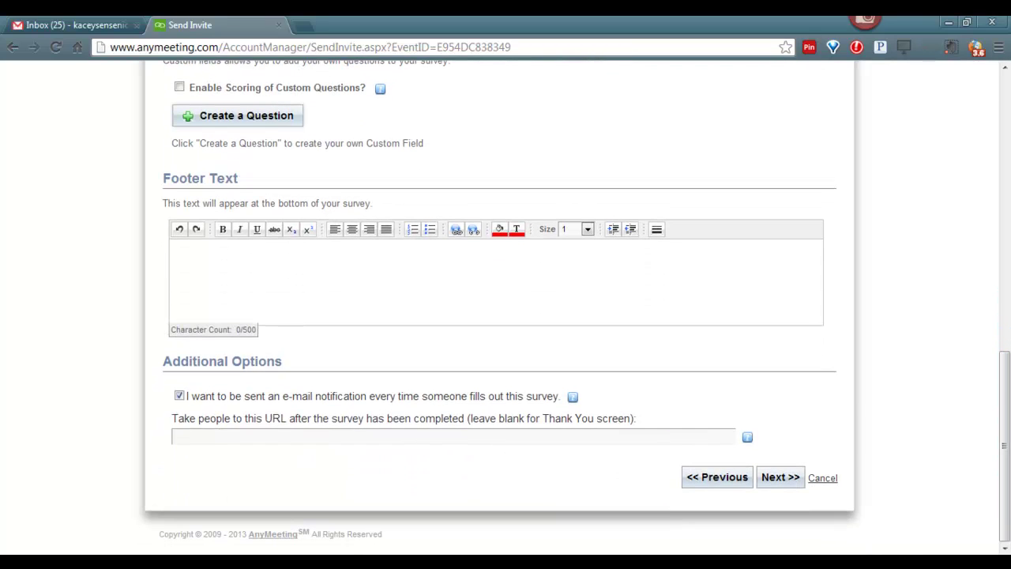
left_click(780, 479)
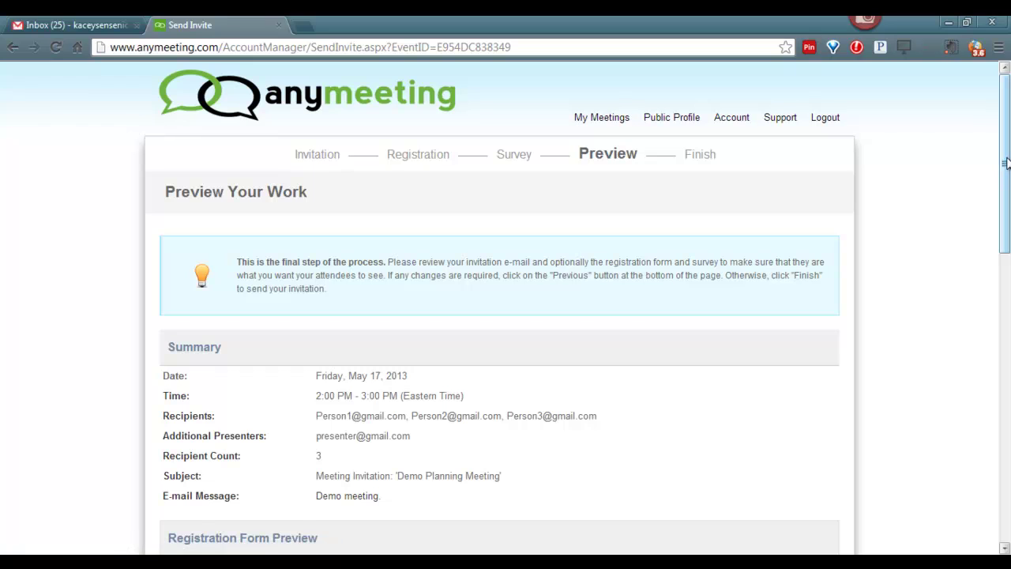
Step: Review the preview and finish scheduling Demo Planning Meeting, sending the invitations
left_click_drag(1005, 163, 1006, 468)
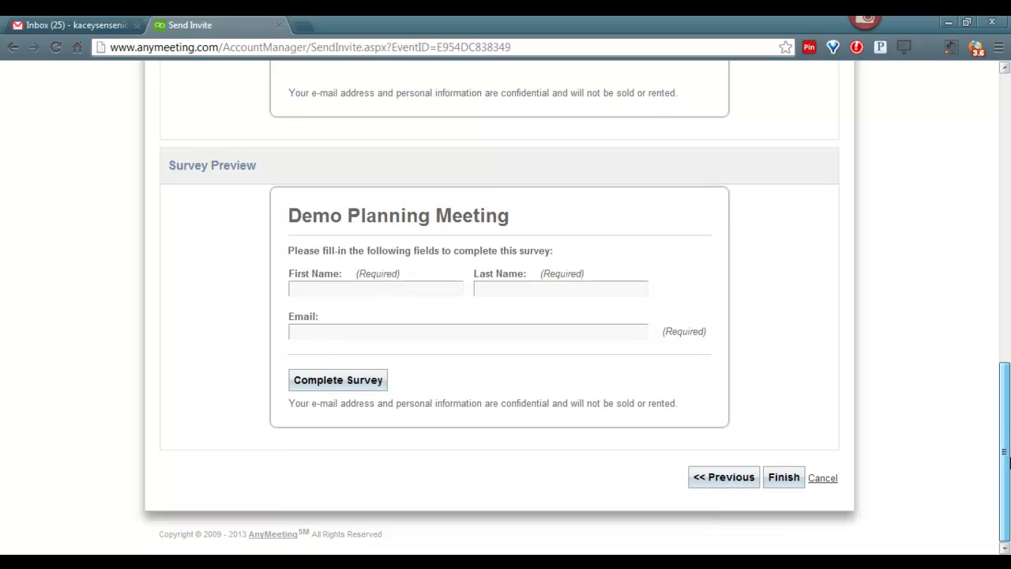
left_click(782, 478)
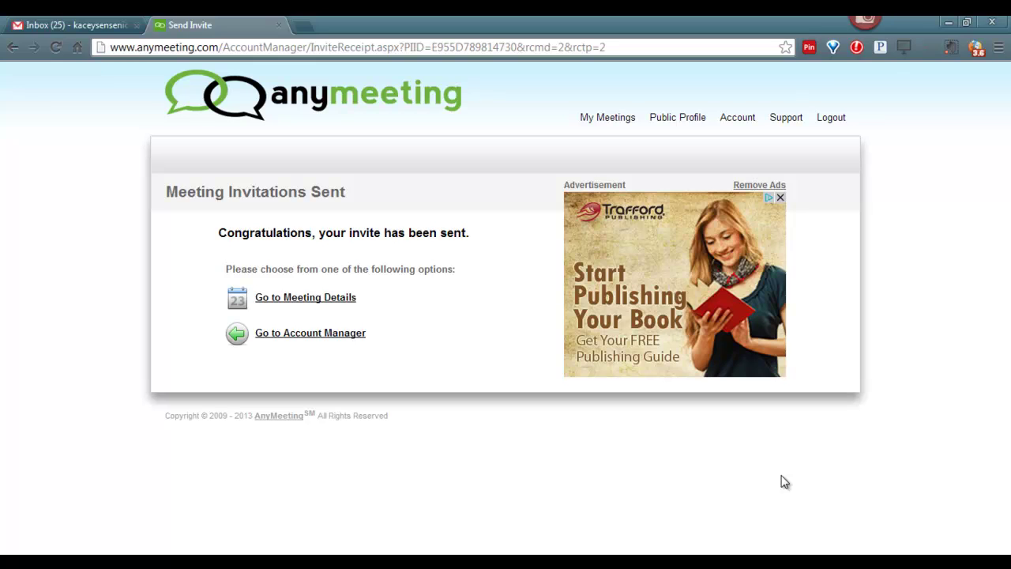
Step: Go to Account Manager and list Upcoming Meetings, showing Demo Planning Meeting on Friday, May 17, 2:00 PM
left_click(320, 341)
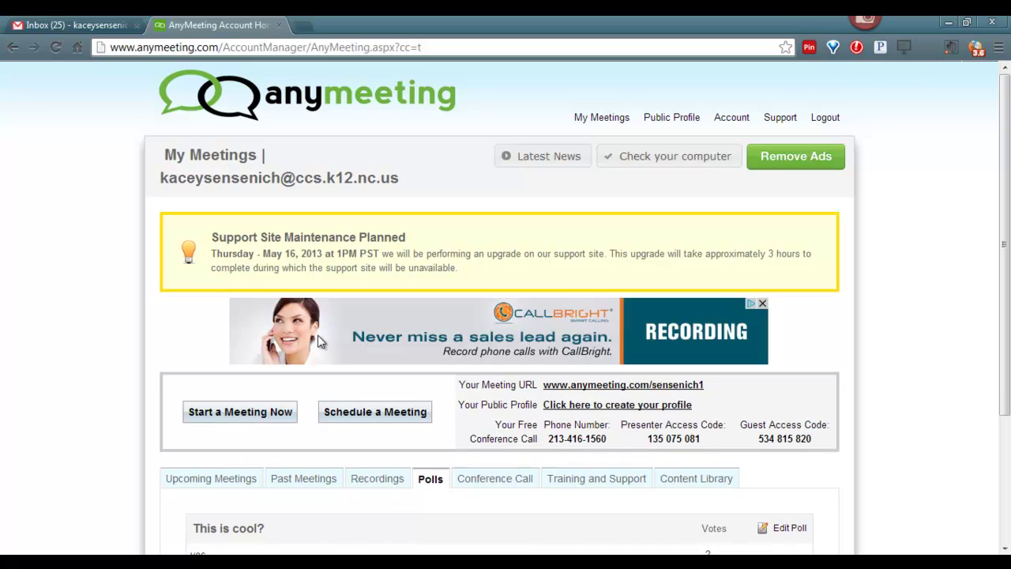
left_click_drag(1006, 290, 1006, 416)
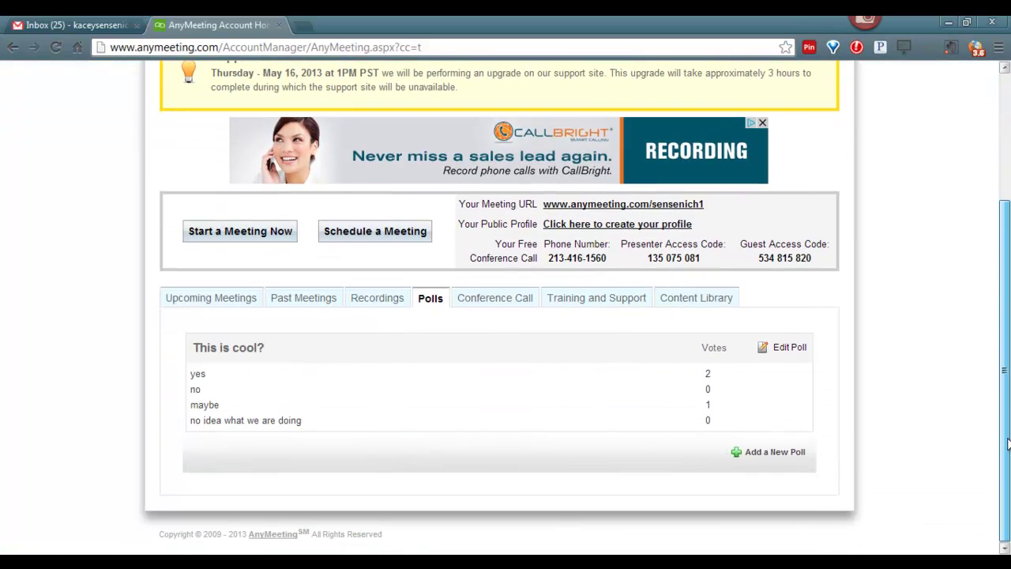
left_click(210, 300)
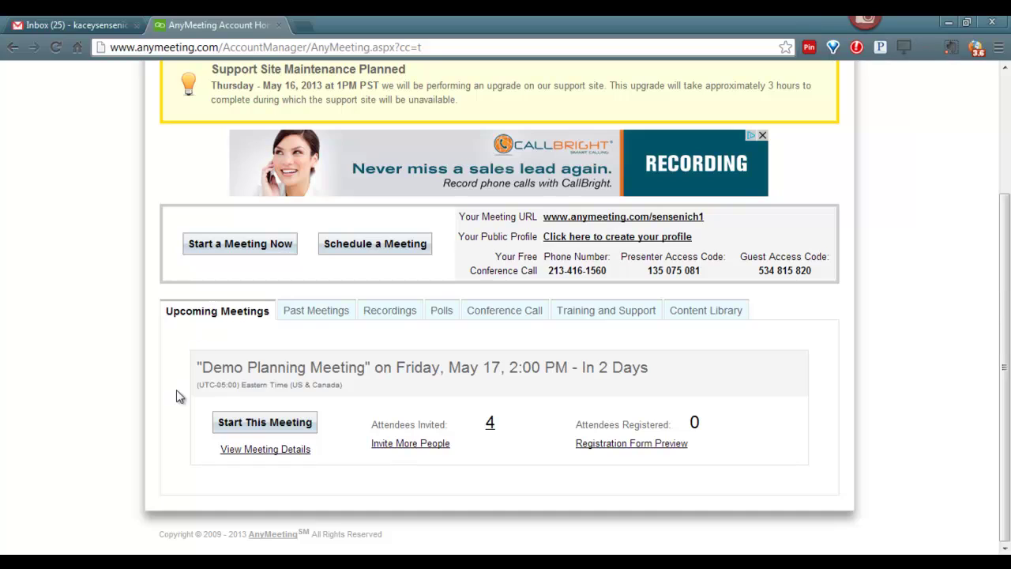